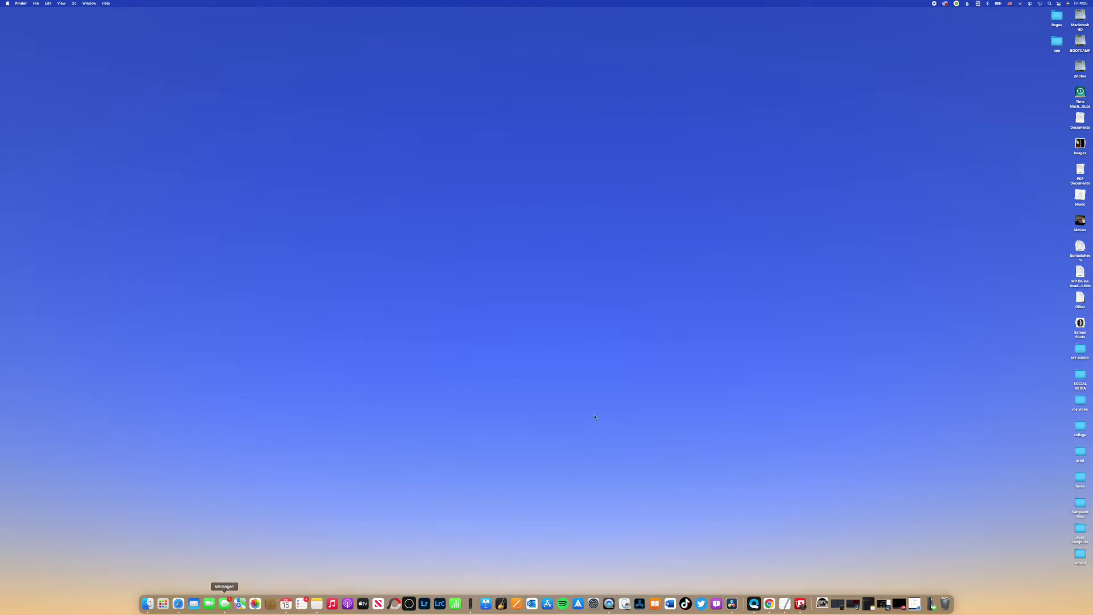
- Turn on the Do Not Disturb focus mode
left_click(1058, 4)
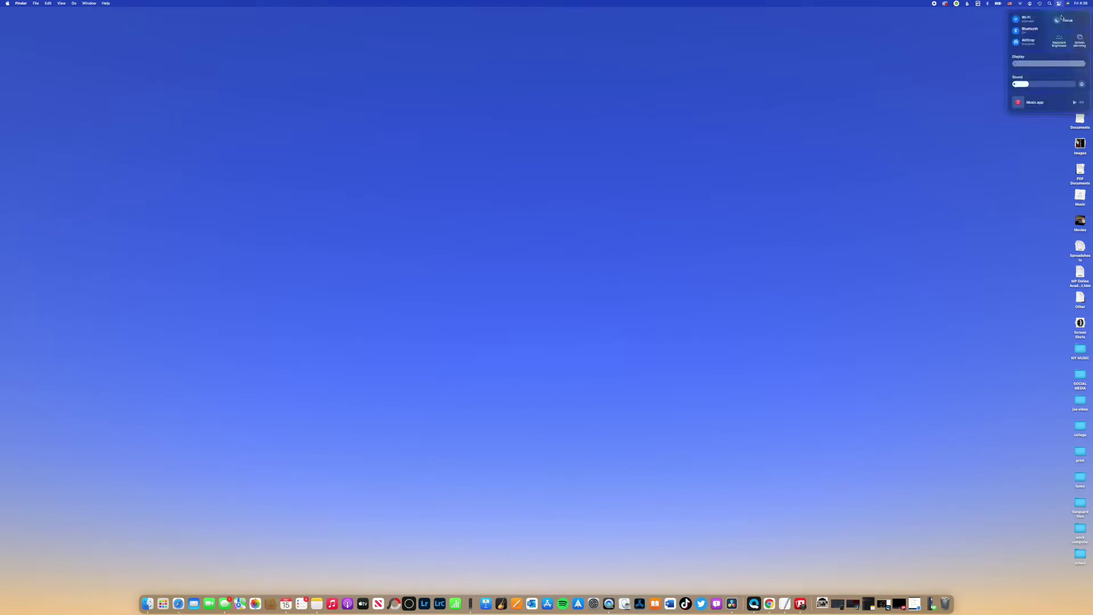
left_click(1076, 26)
left_click(1045, 29)
left_click(912, 55)
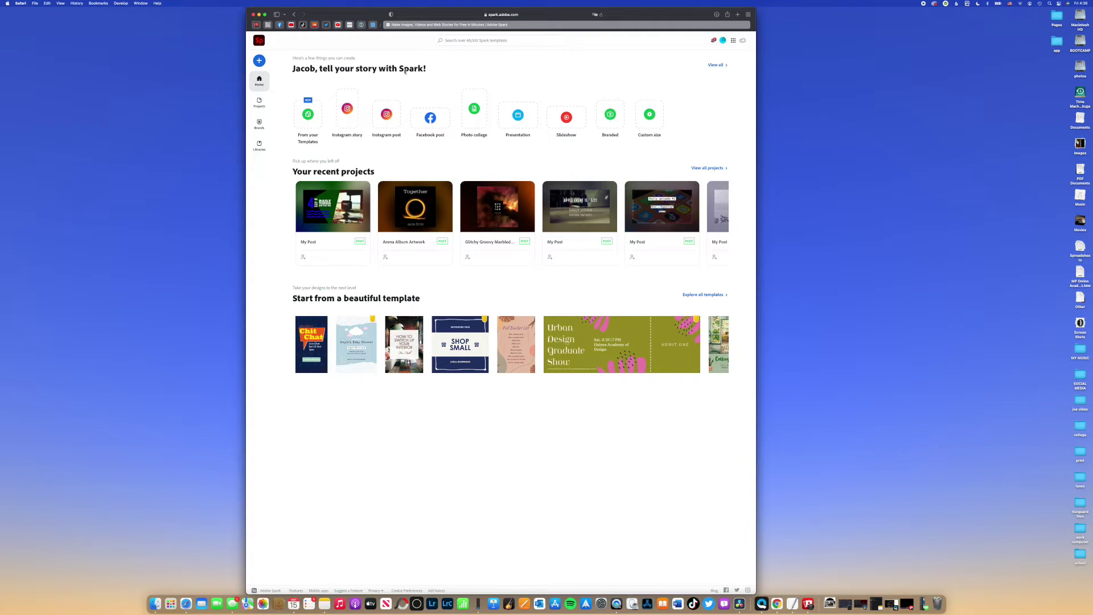
- Open the full list of recent Spark projects and look through it down to the oldest posts
left_click(710, 168)
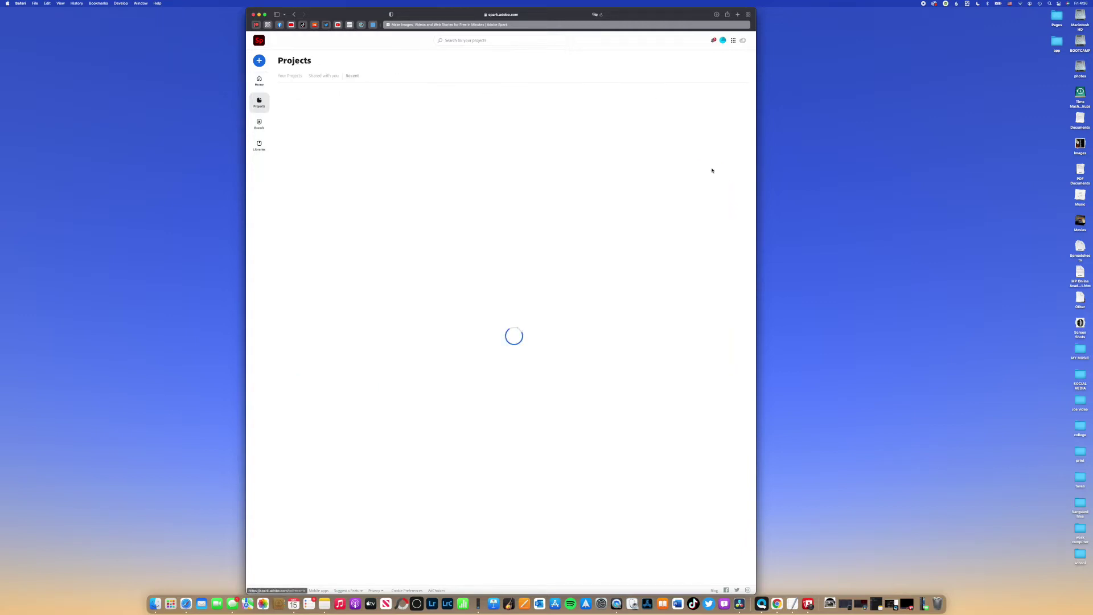
scroll(386, 241, "down", 5)
scroll(386, 241, "down", 10)
scroll(388, 241, "down", 10)
scroll(388, 241, "down", 10)
scroll(388, 240, "down", 10)
scroll(387, 241, "down", 3)
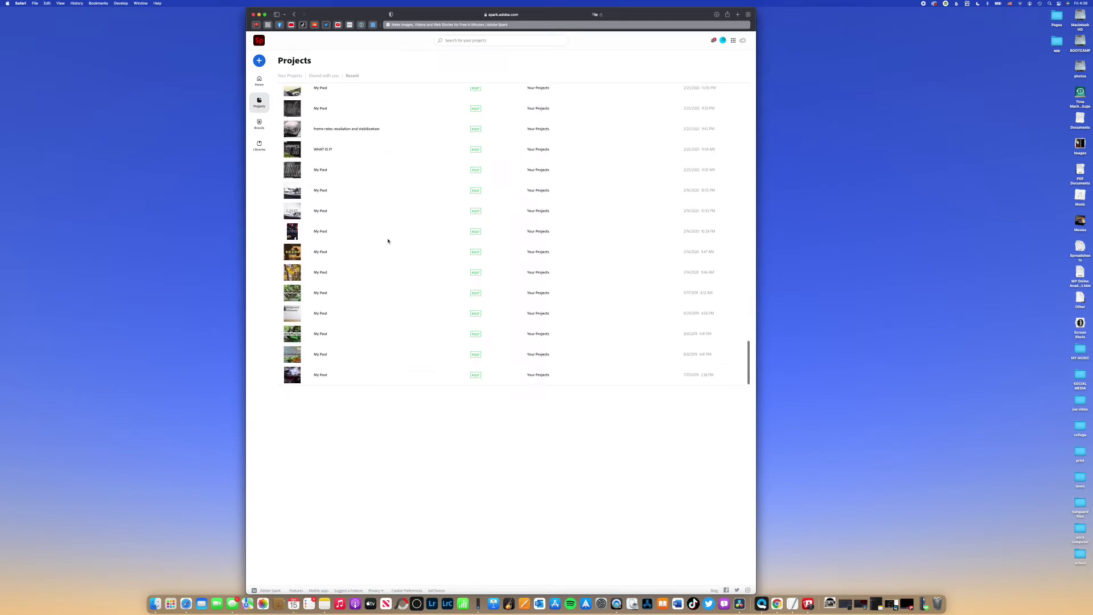
scroll(388, 241, "down", 1)
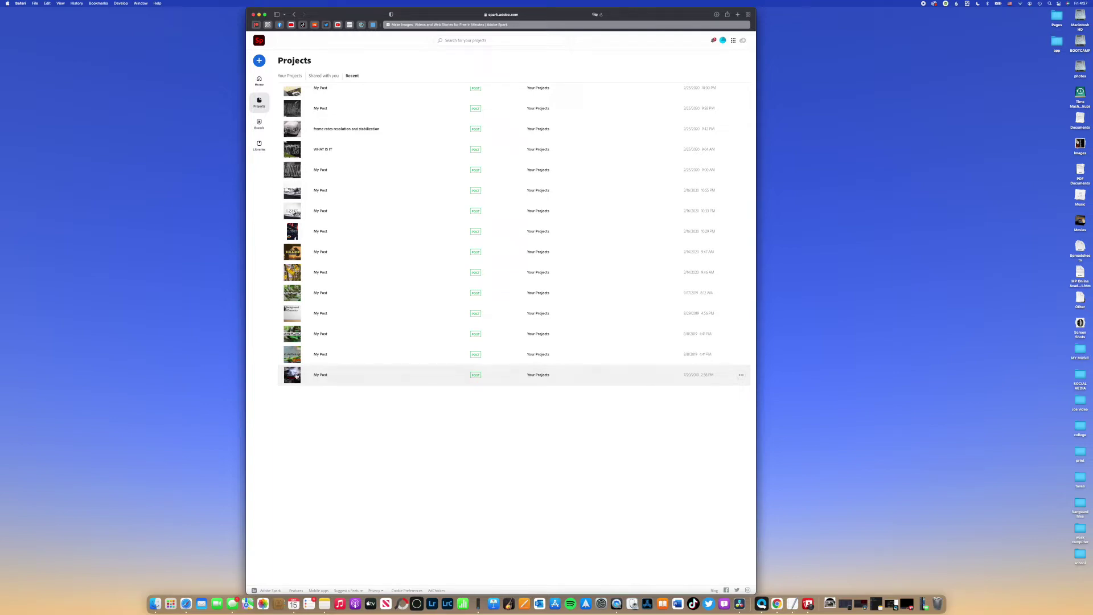
scroll(361, 349, "up", 15)
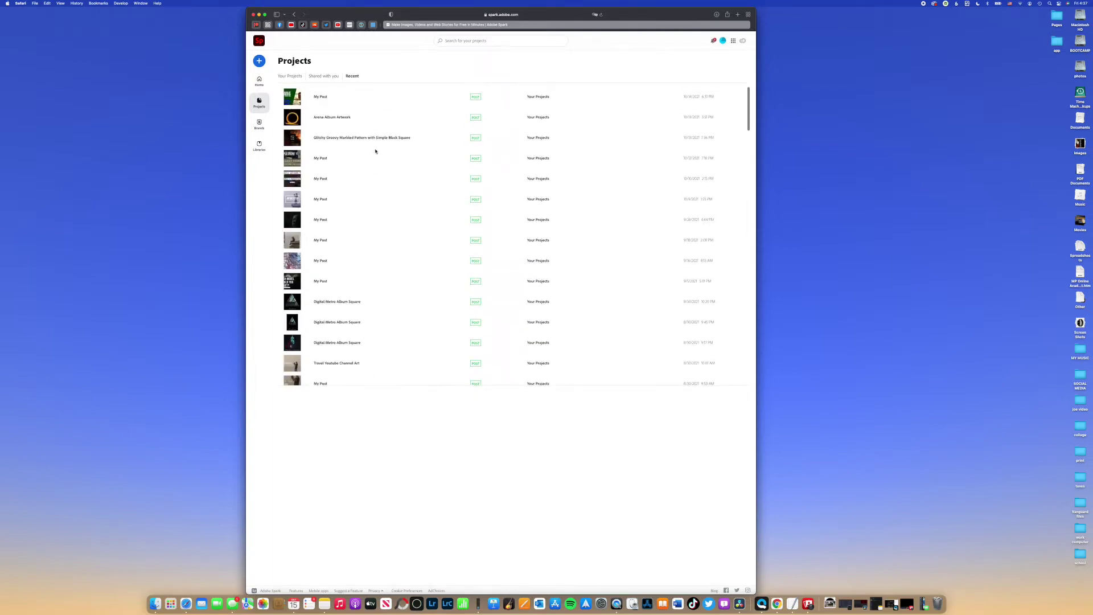
- Search the saved projects for "music album art"
left_click(471, 41)
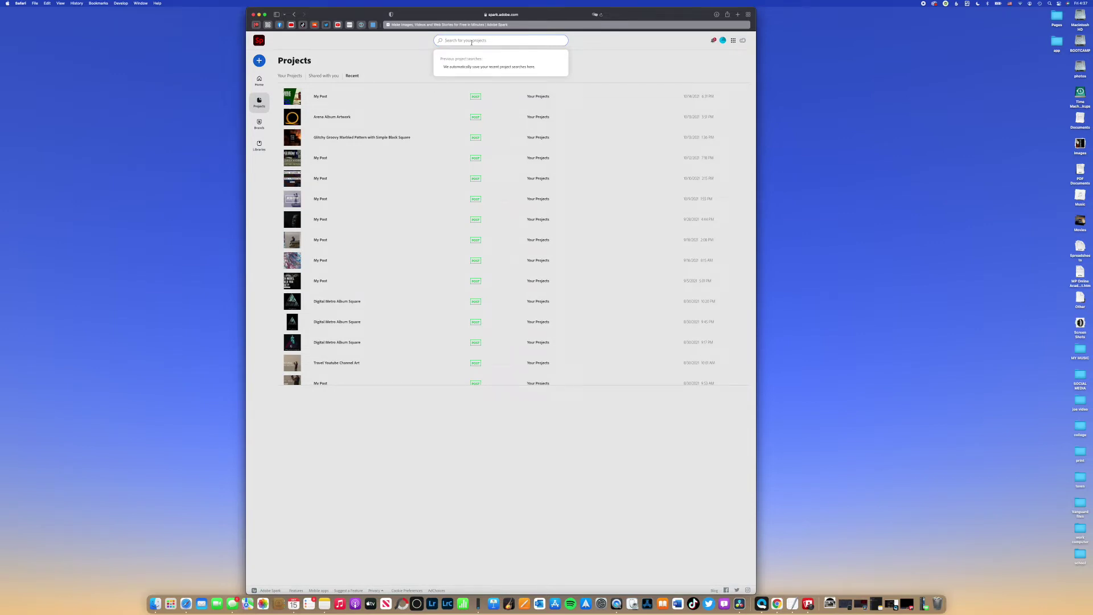
left_click(391, 143)
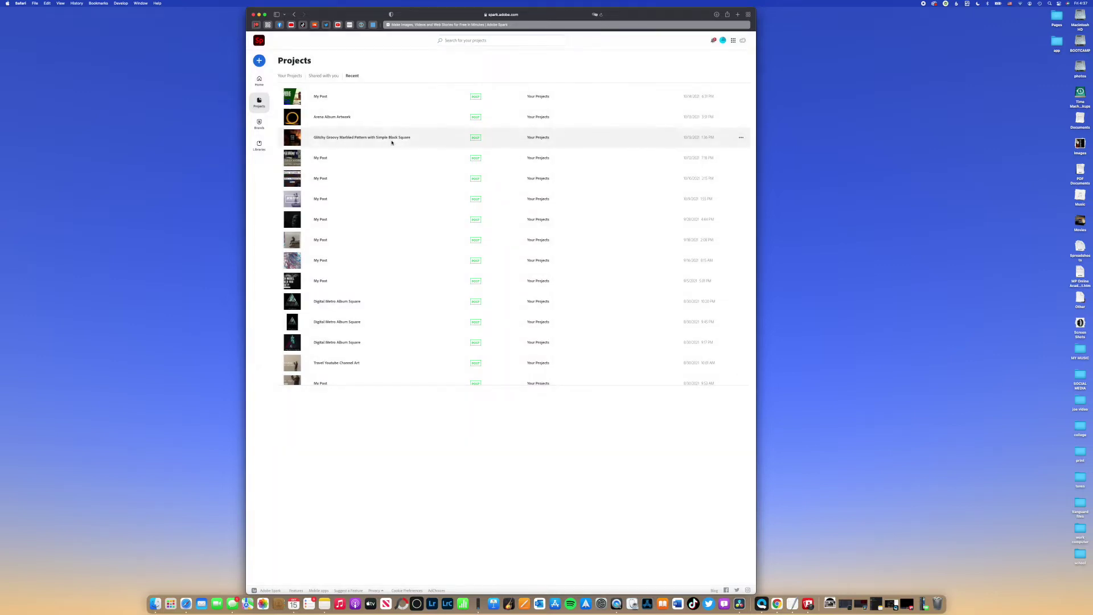
left_click(462, 41)
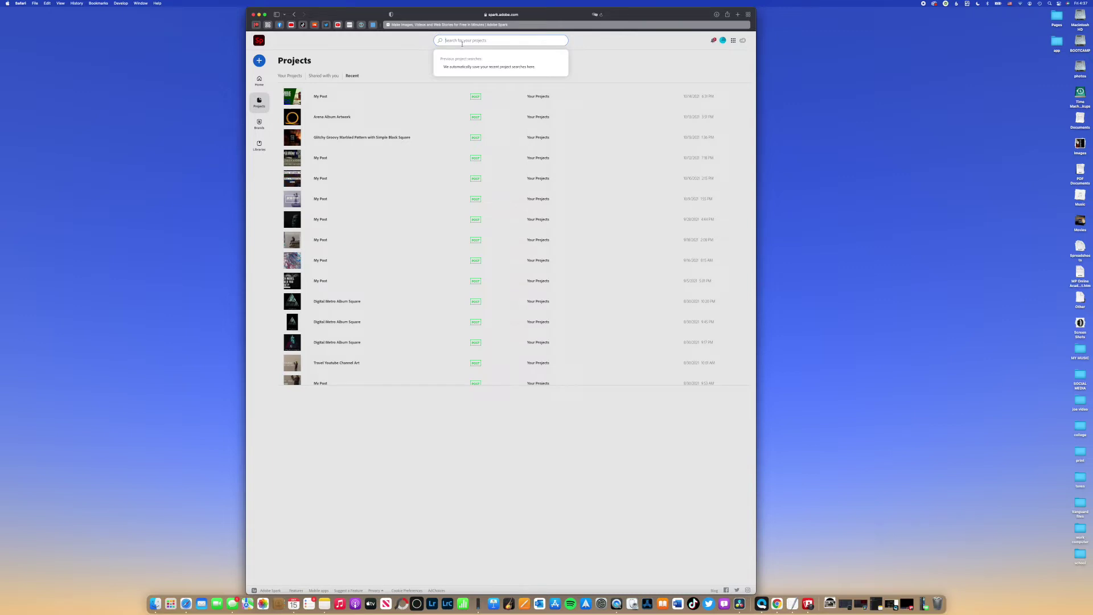
type("d")
type("usic album art")
key("Return")
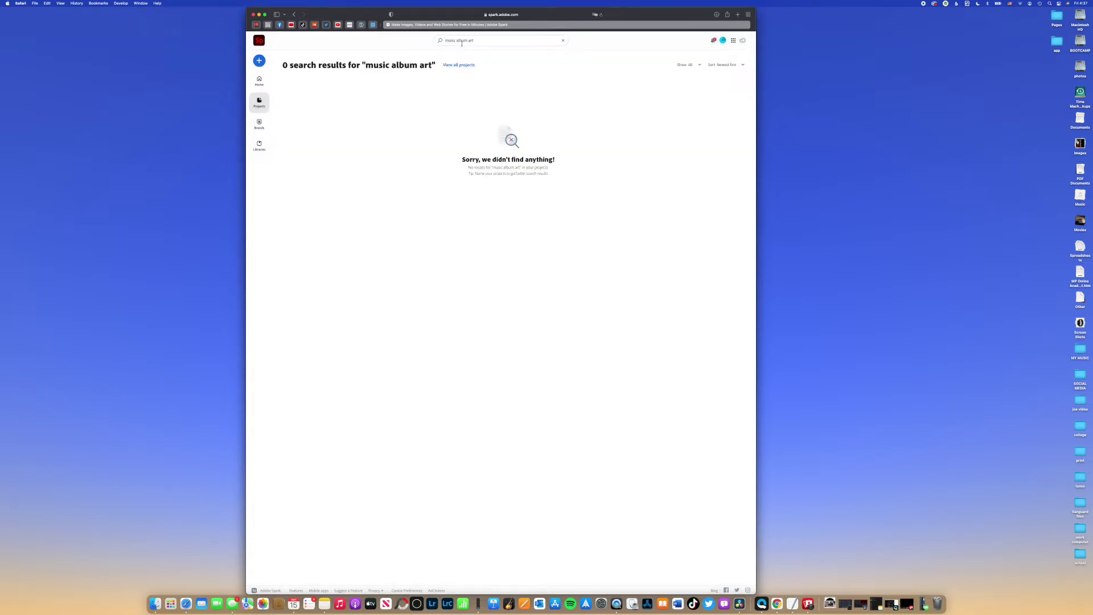
- Return to the home page, search the templates for "music album art" and create a post from the teal NA TONA template
left_click(260, 42)
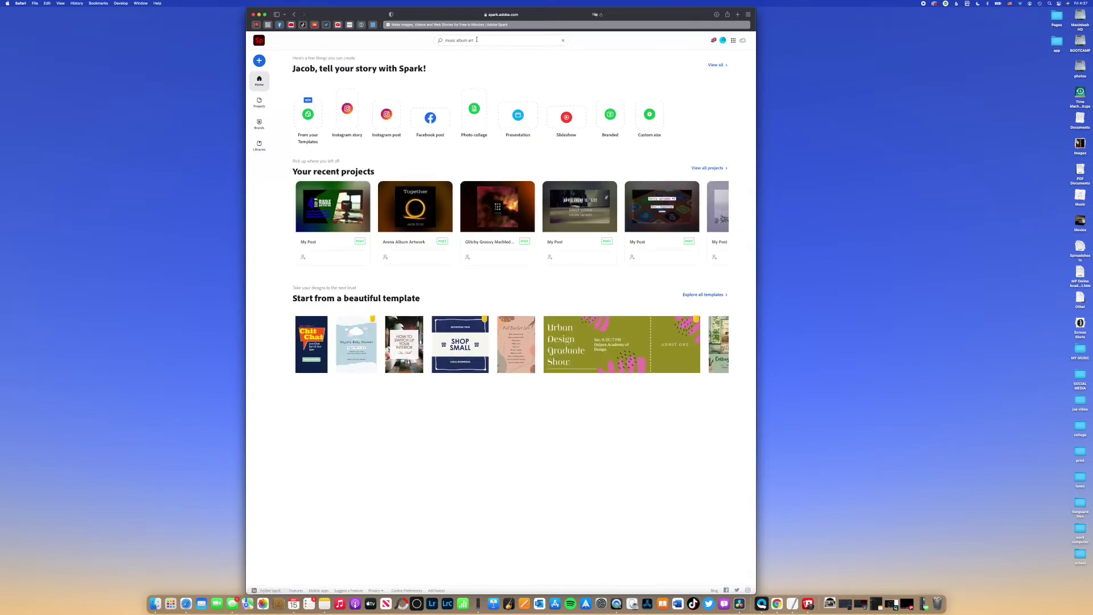
left_click(477, 41)
key("Return")
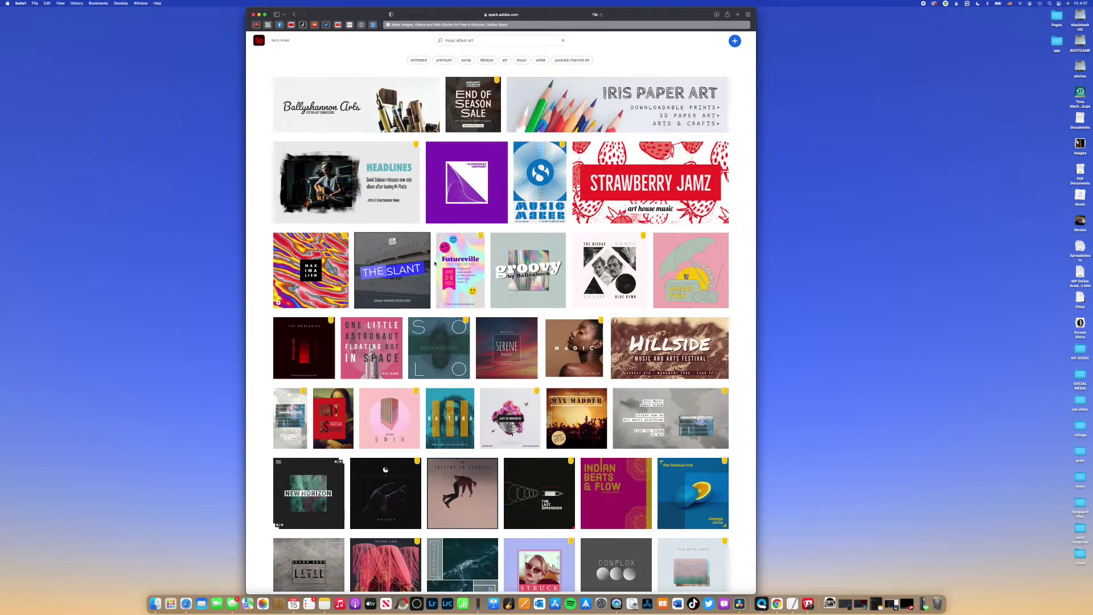
scroll(435, 263, "down", 2)
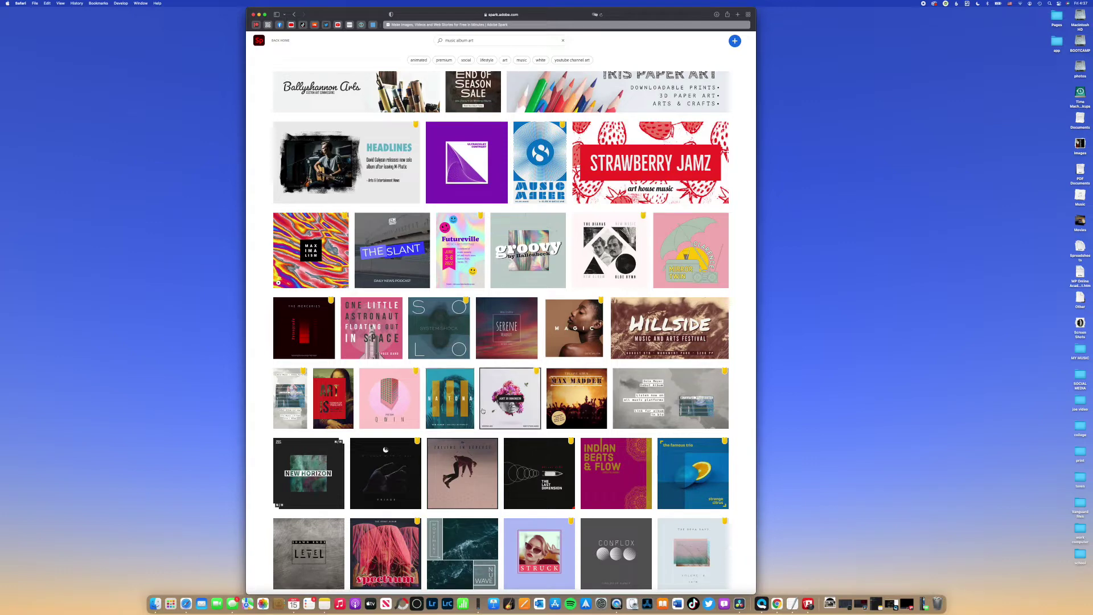
left_click(456, 418)
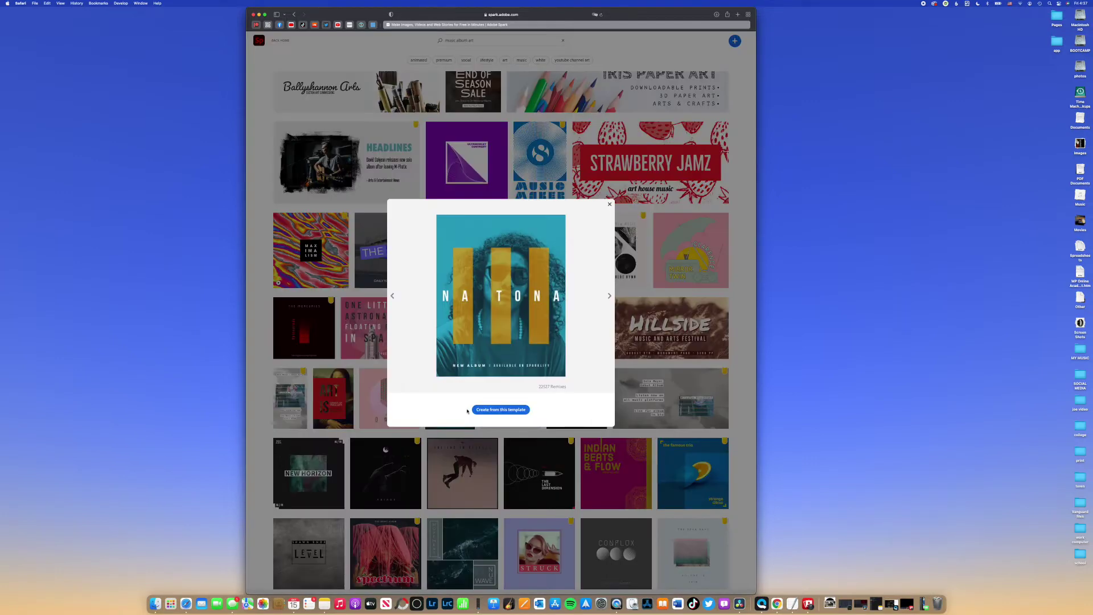
left_click(491, 411)
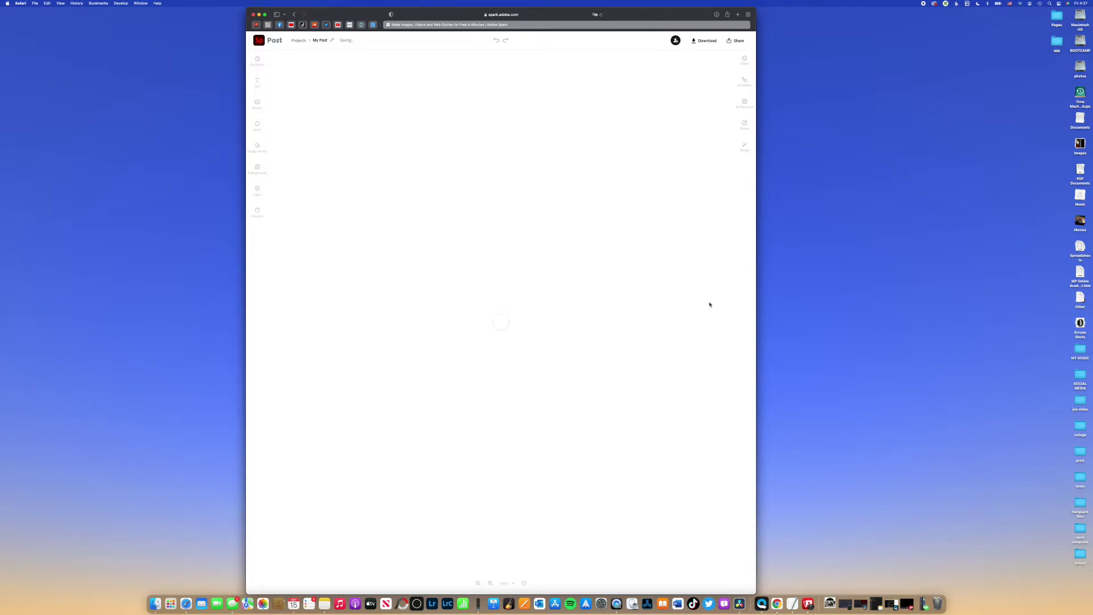
- Minimize the Safari window and switch to Google Chrome
key("super+m")
key("super+space")
type("chorm")
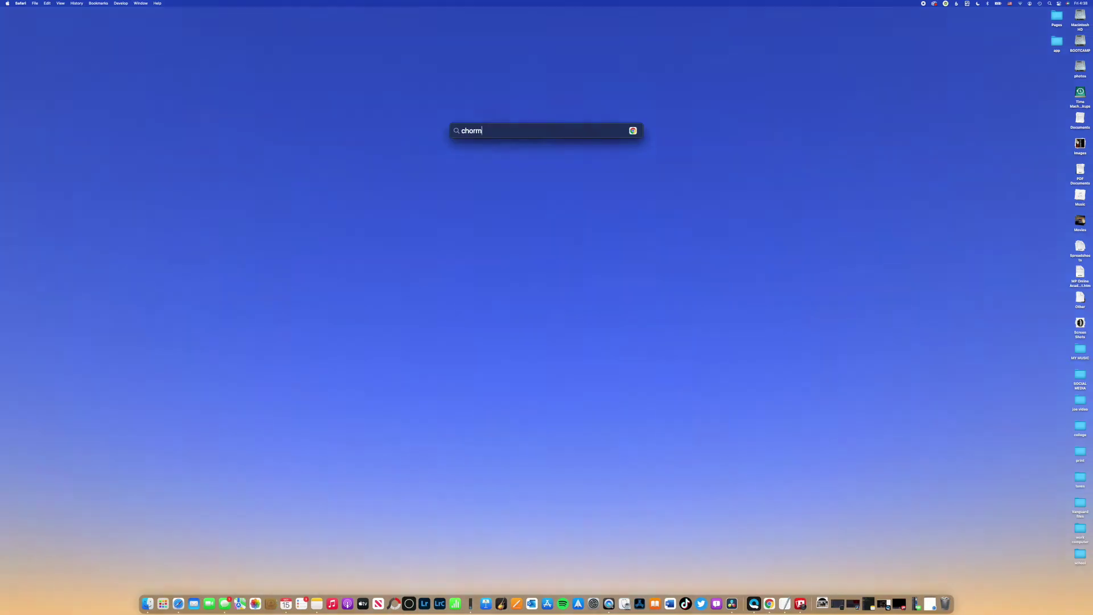
key("Return")
- Load spark.adobe.com, move the browser window to the middle of the desktop and widen it
type("sprak")
key("Return")
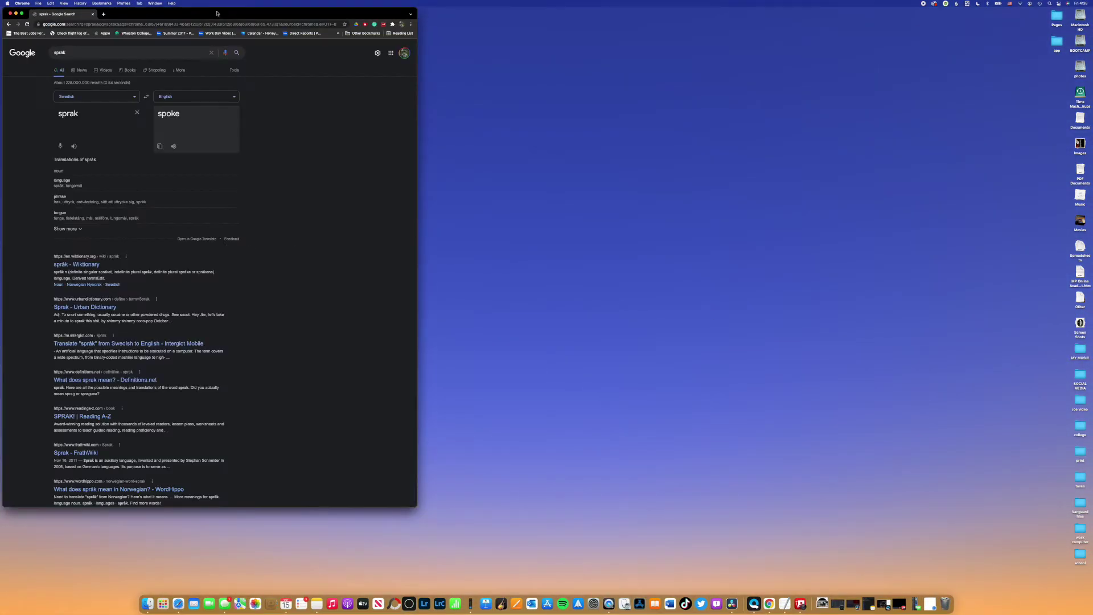
left_click(196, 24)
type("spo")
key("BackSpace")
key("BackSpace")
type("ark.adobe.com")
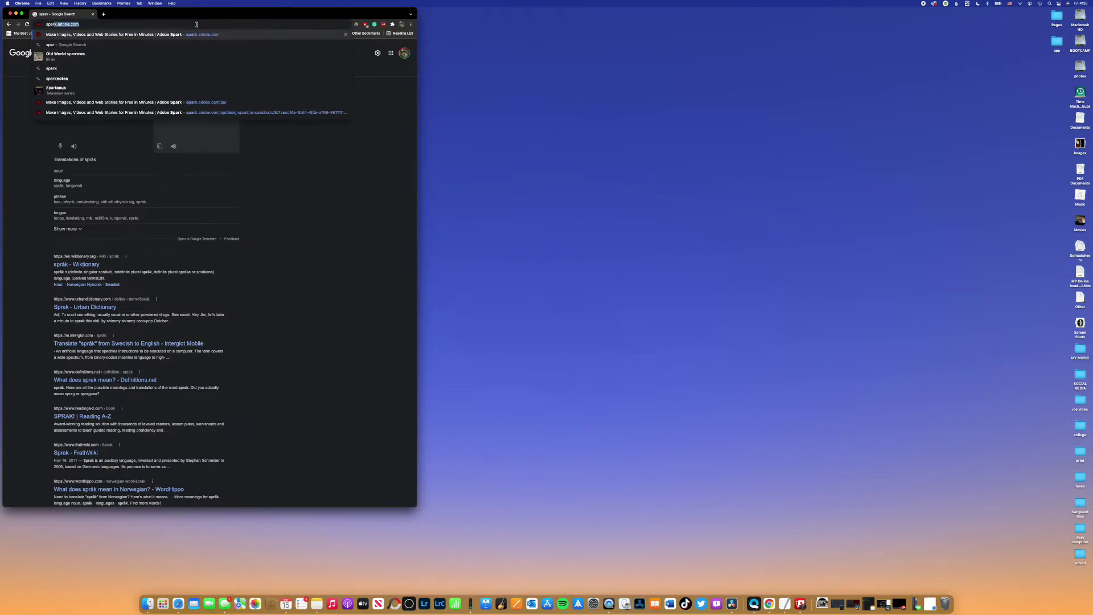
key("Return")
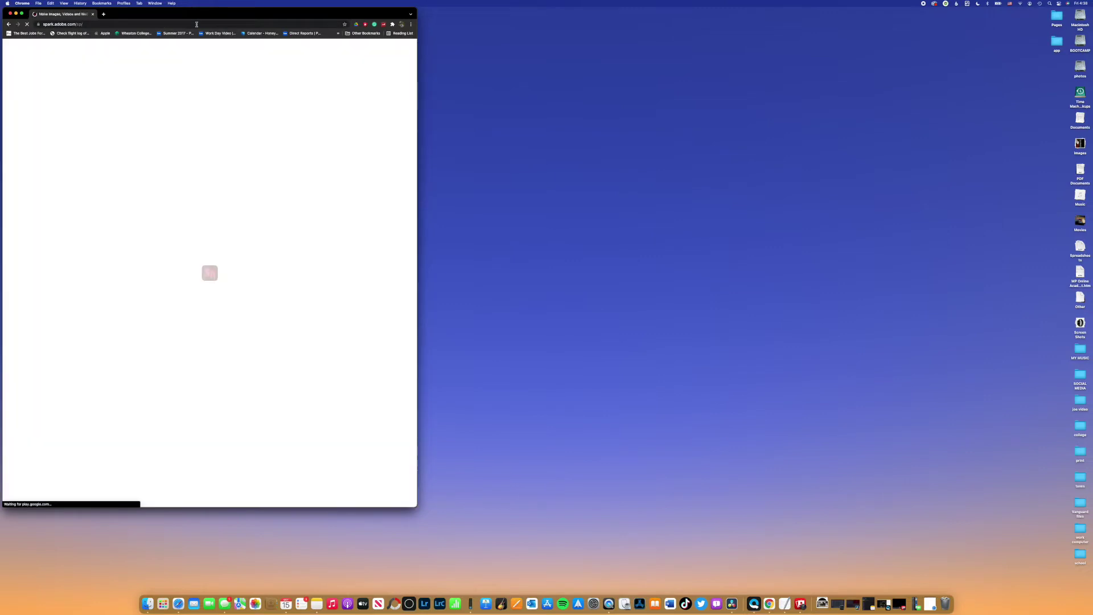
left_click_drag(191, 13, 547, 4)
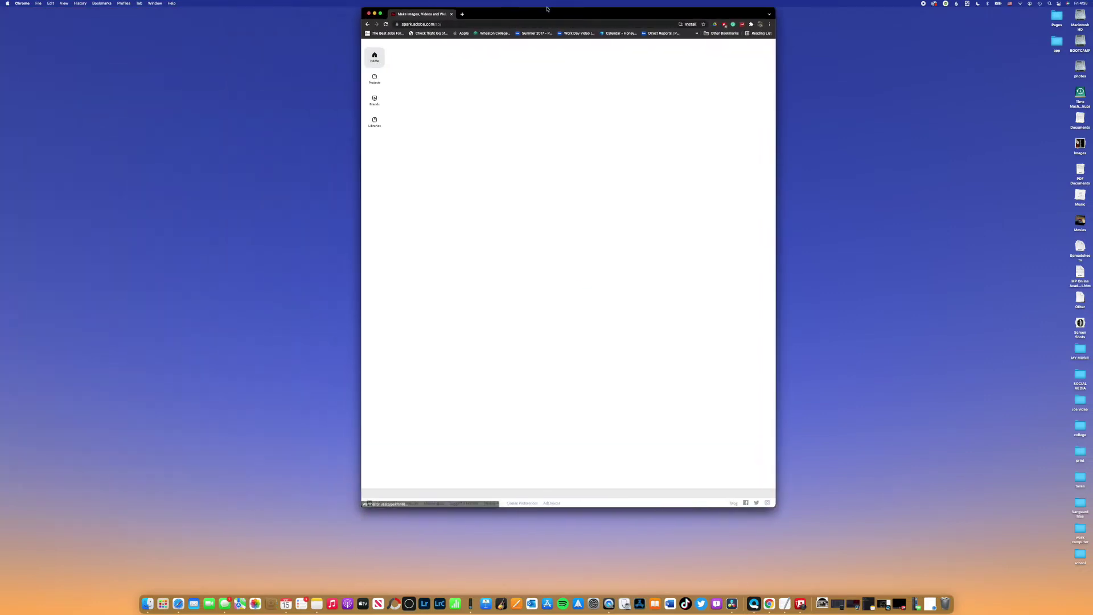
left_click_drag(776, 188, 987, 195)
- Search the templates for "music album art", create a post from the teal NA TONA template and make the browser full screen
left_click(695, 51)
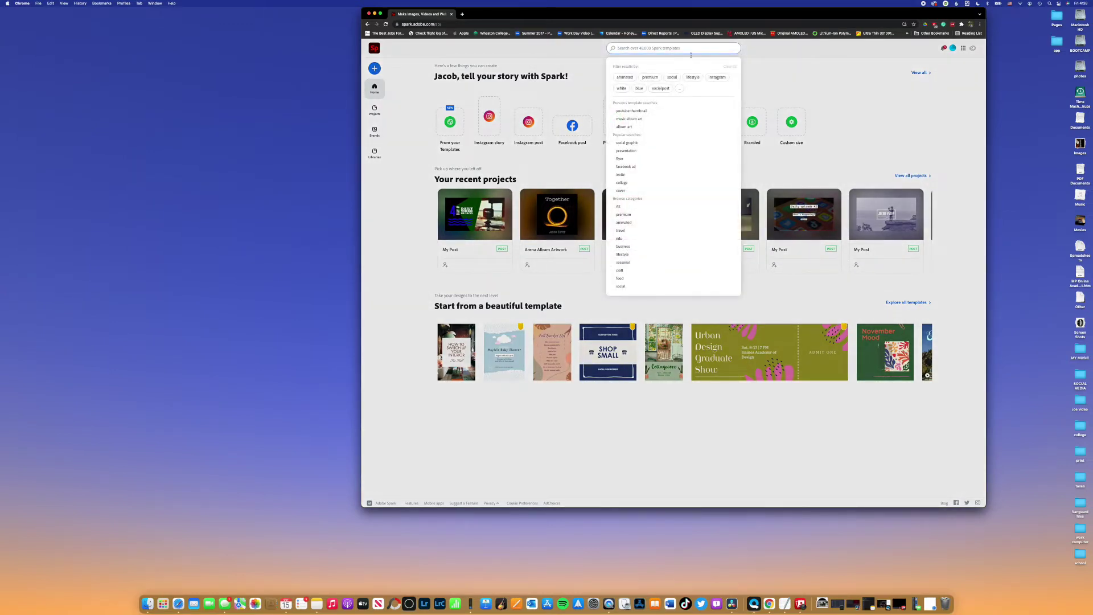
left_click(629, 118)
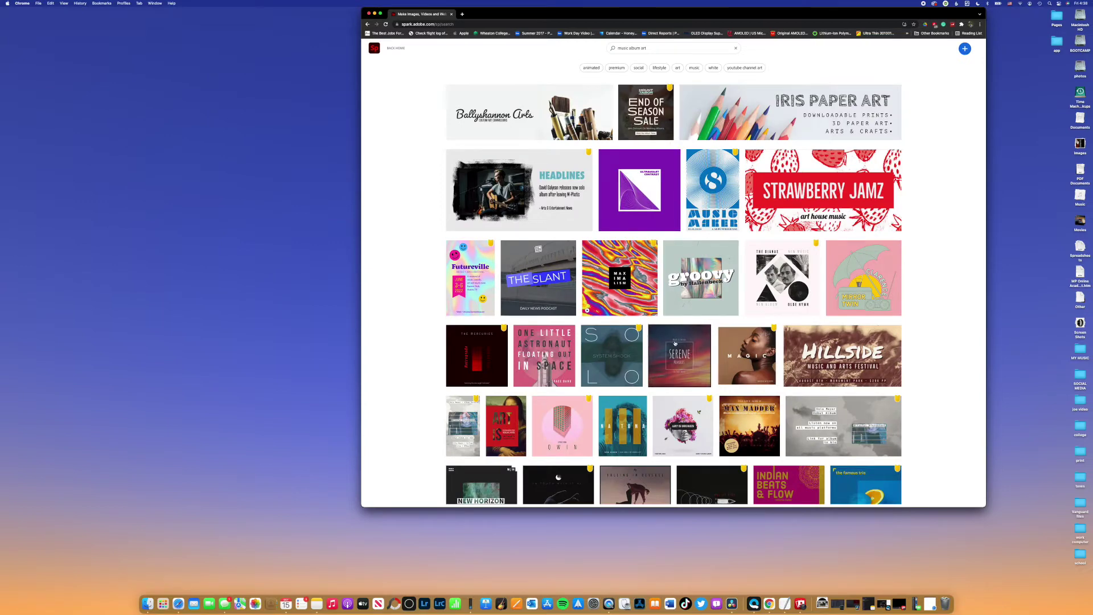
left_click(629, 427)
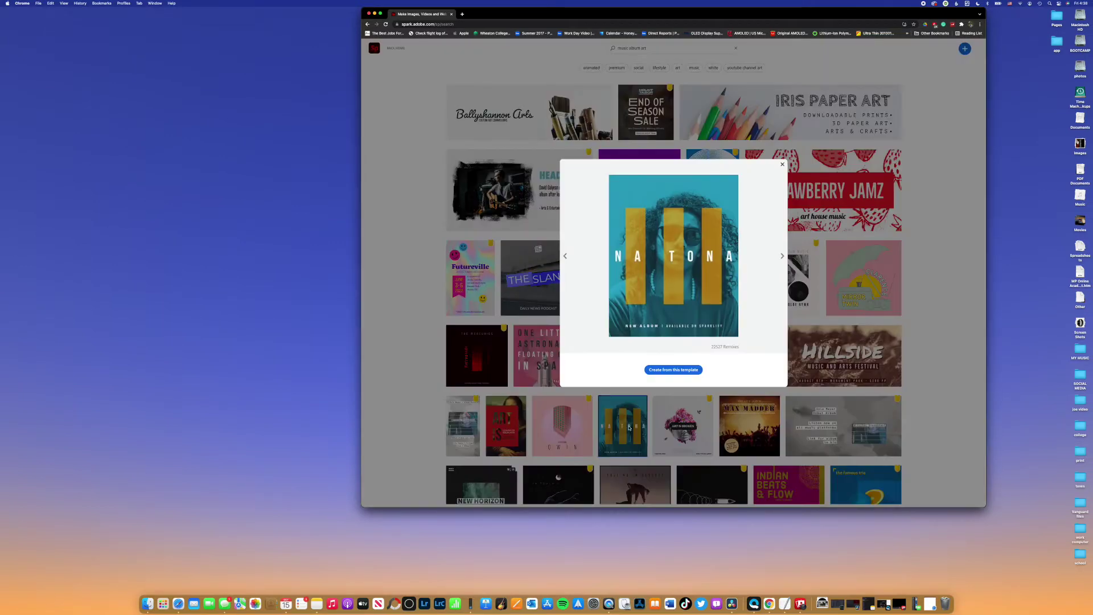
left_click(683, 369)
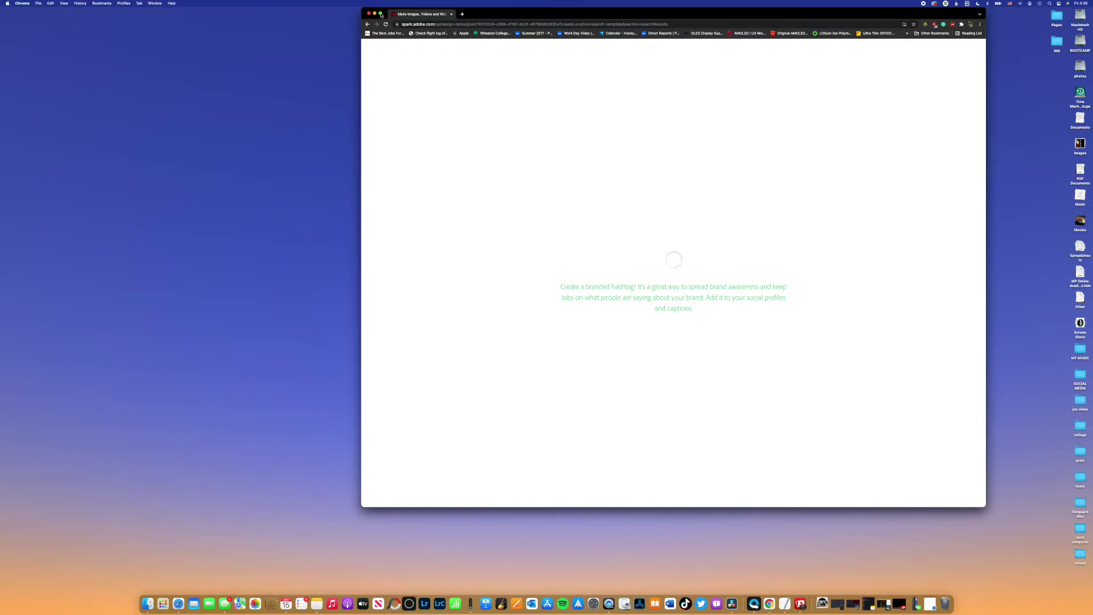
left_click(381, 13)
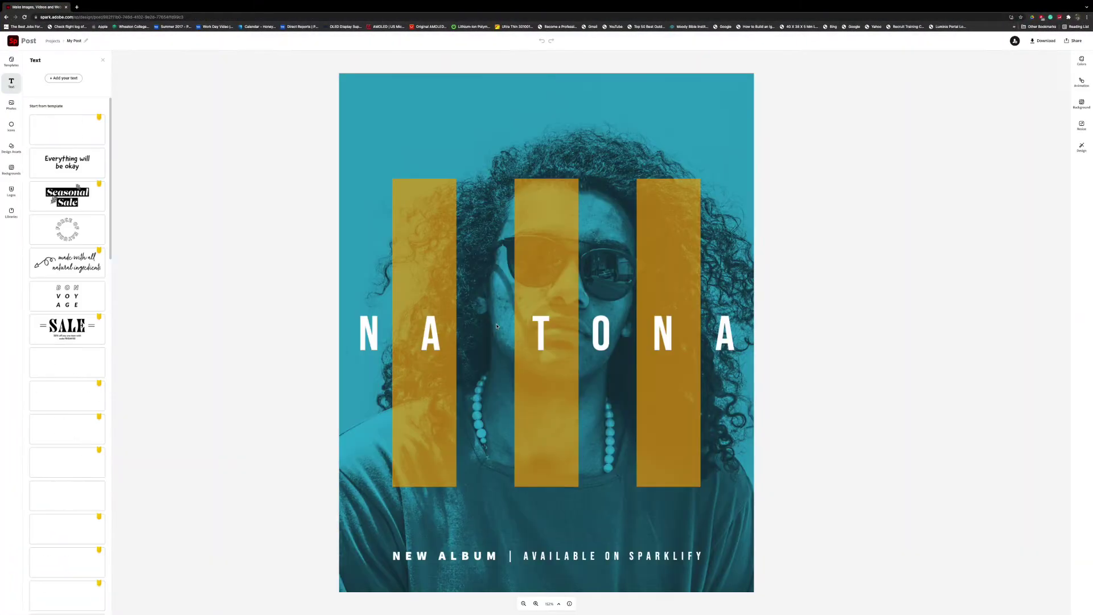
- Change the NA TONA title text to "Dystopian" and set its color to the suggested black
left_click(365, 337)
left_click(1050, 85)
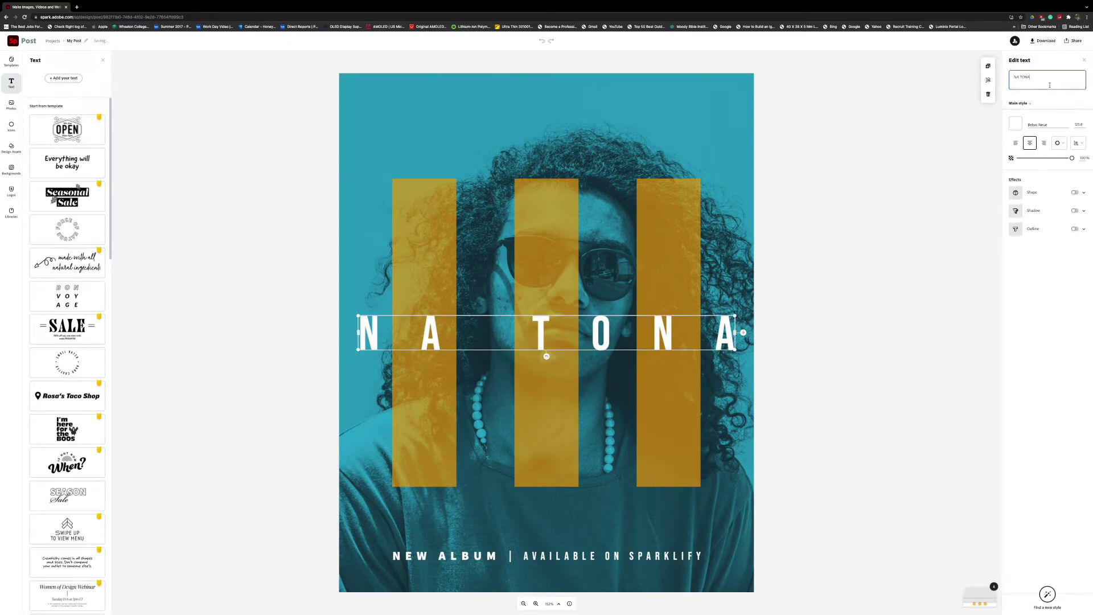
key("alt+shift+Left")
key("alt+shift+Left")
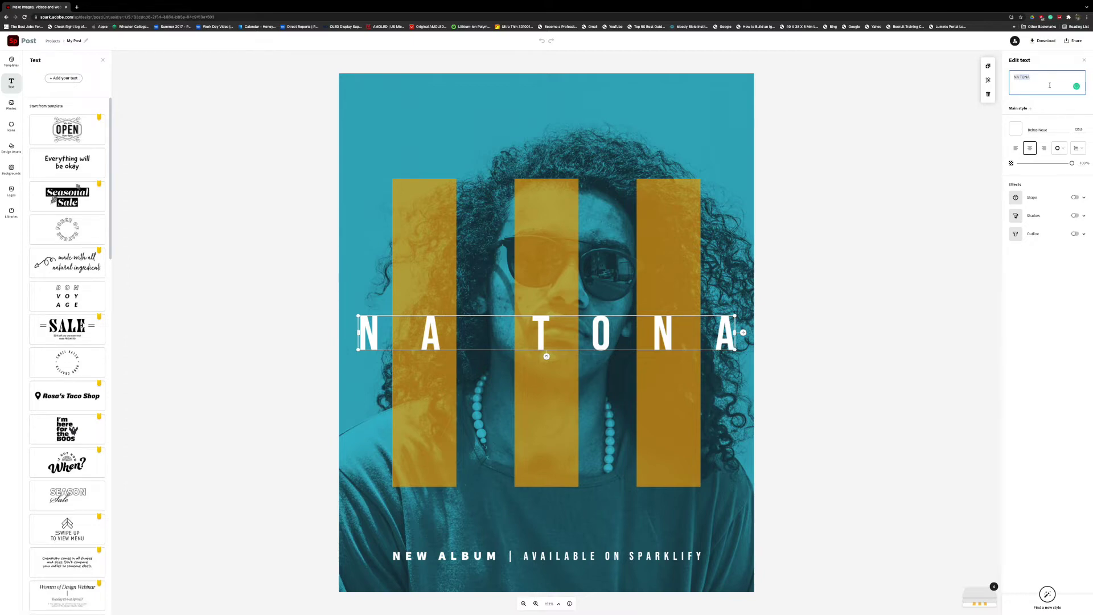
type("Dystopian")
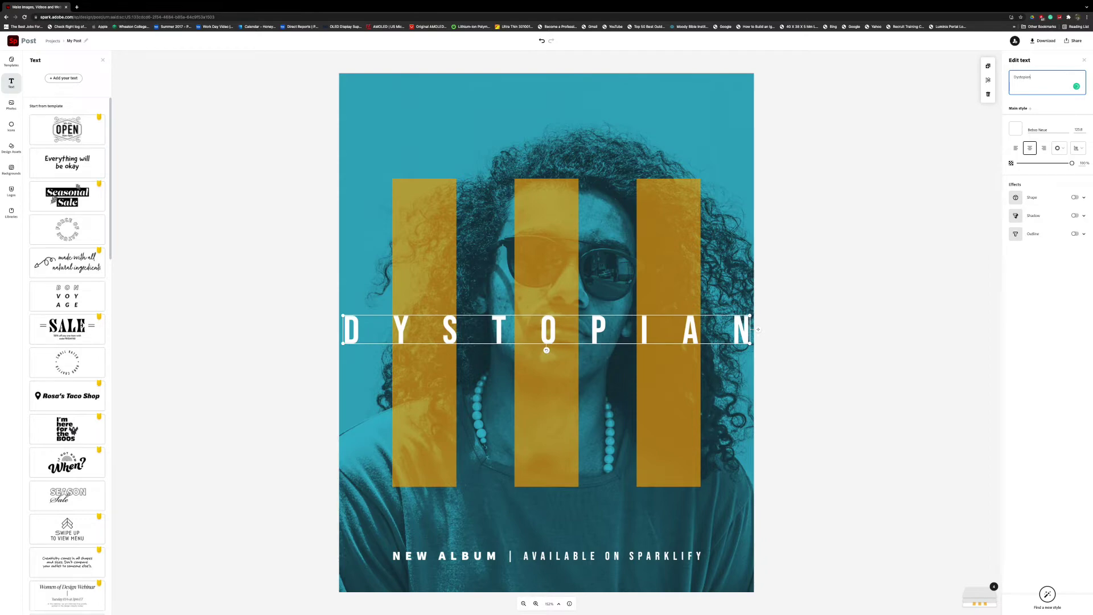
left_click(1015, 133)
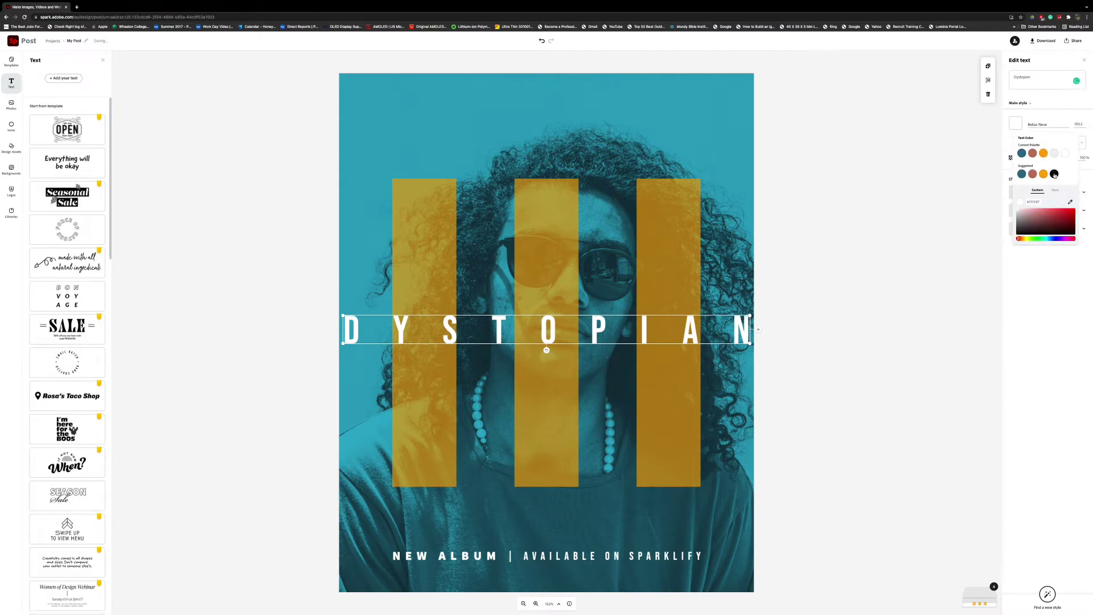
left_click(1055, 173)
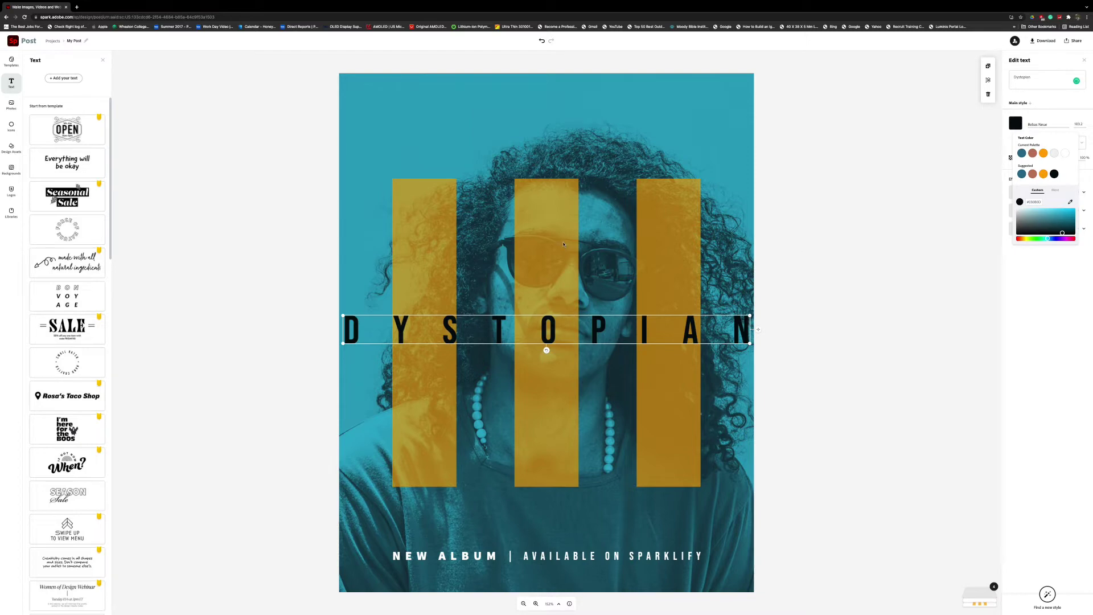
- Recolor the three yellow vertical bars across the portrait to red
left_click(563, 243)
left_click(1015, 96)
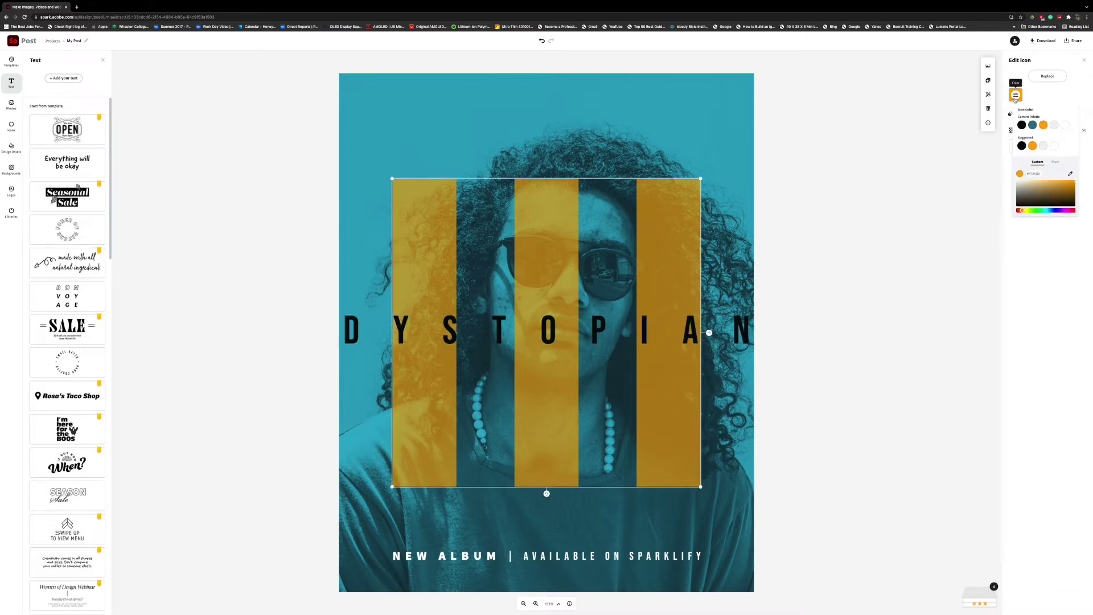
left_click(1073, 211)
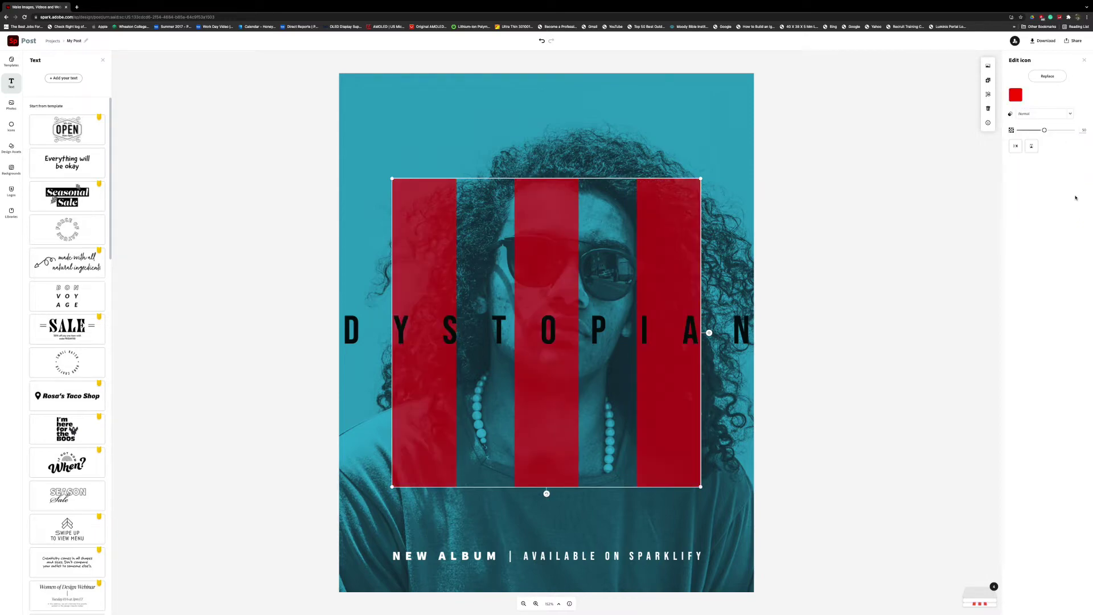
- Turn off the background portrait's filter and replace the portrait with the hot-air balloon landscape from a "dystopian" photo search
left_click(643, 127)
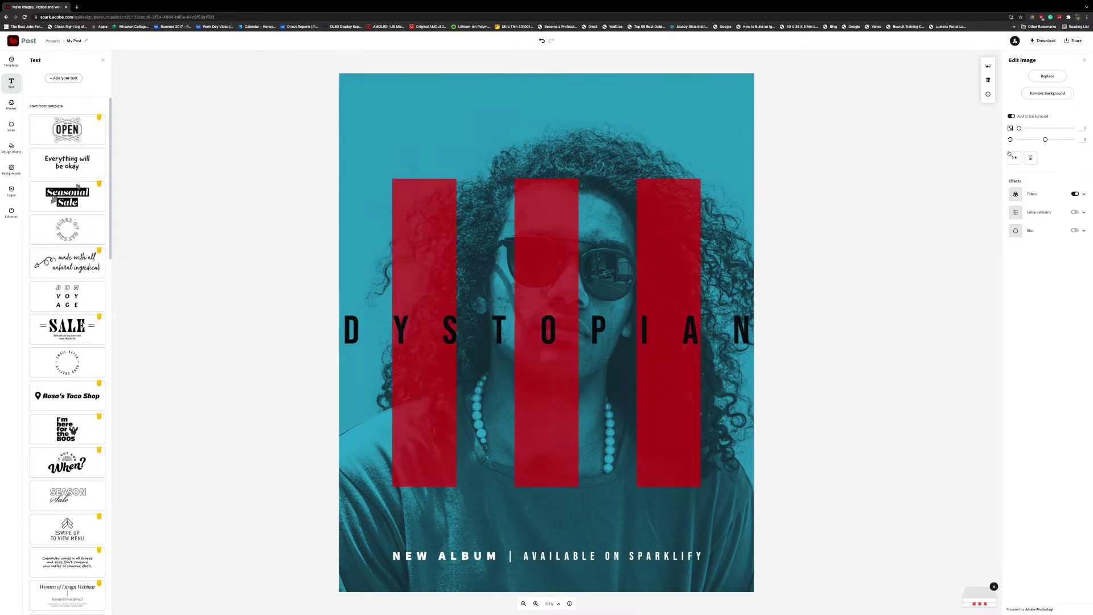
left_click(1074, 194)
left_click(1047, 76)
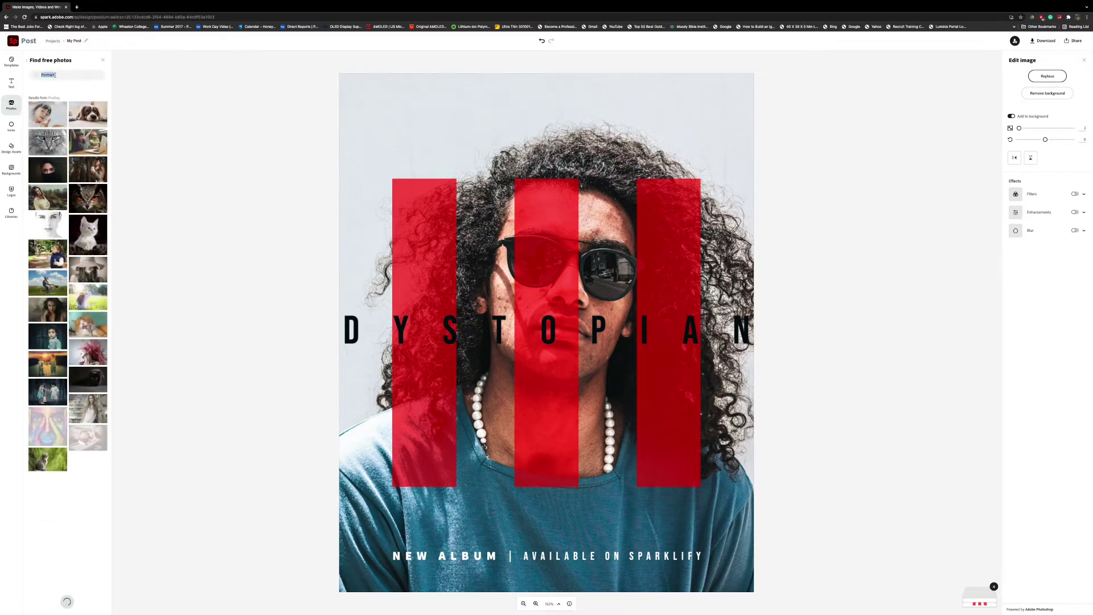
type("dy")
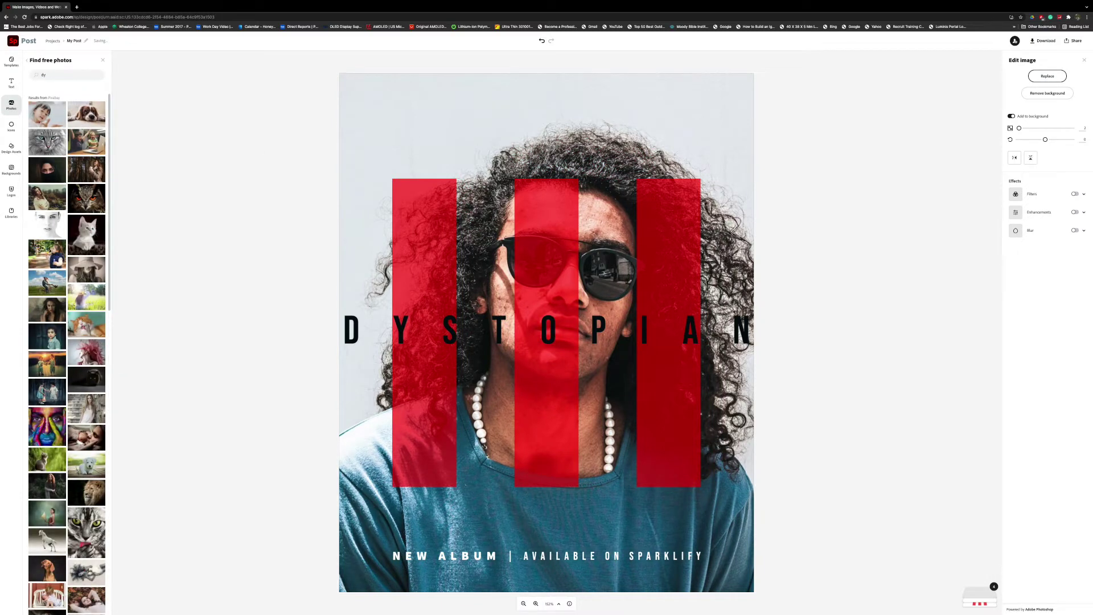
type("stopian")
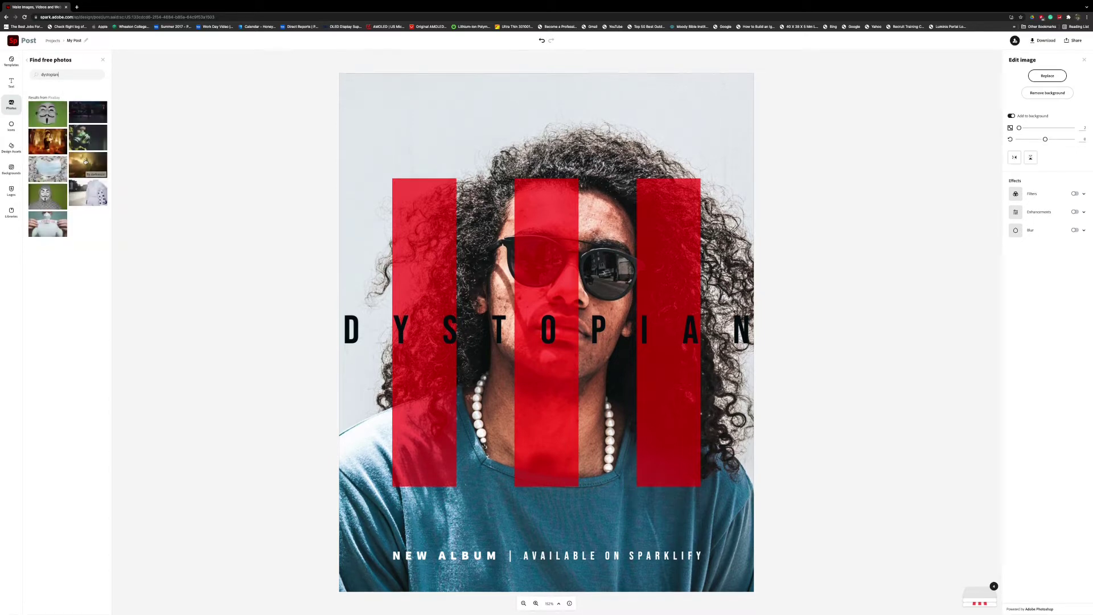
left_click(103, 176)
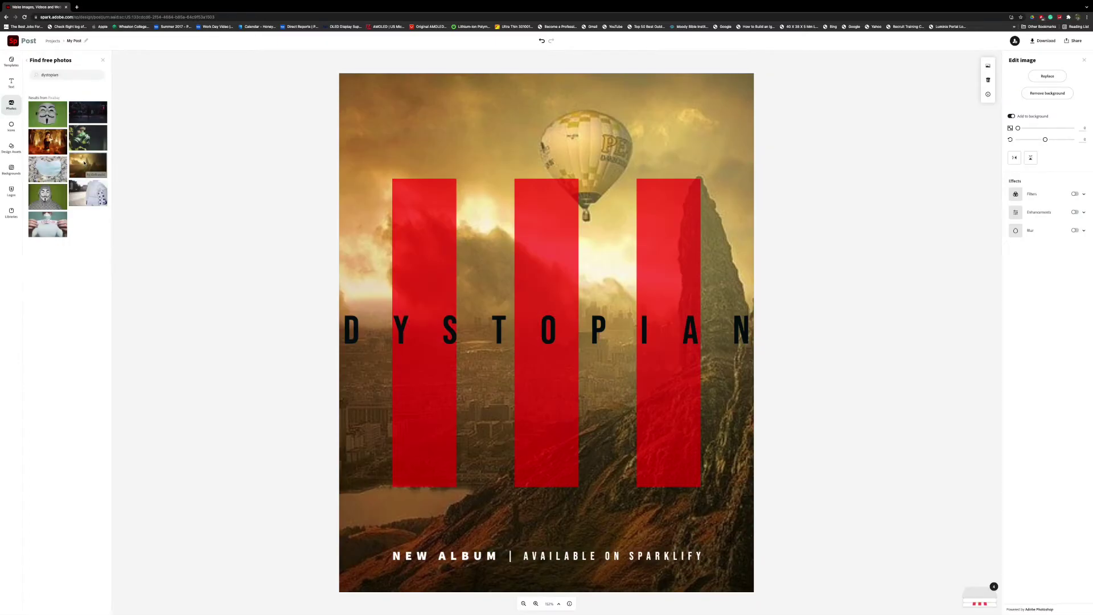
- Try searching the replacement photos for "futuristic"
left_click(1042, 78)
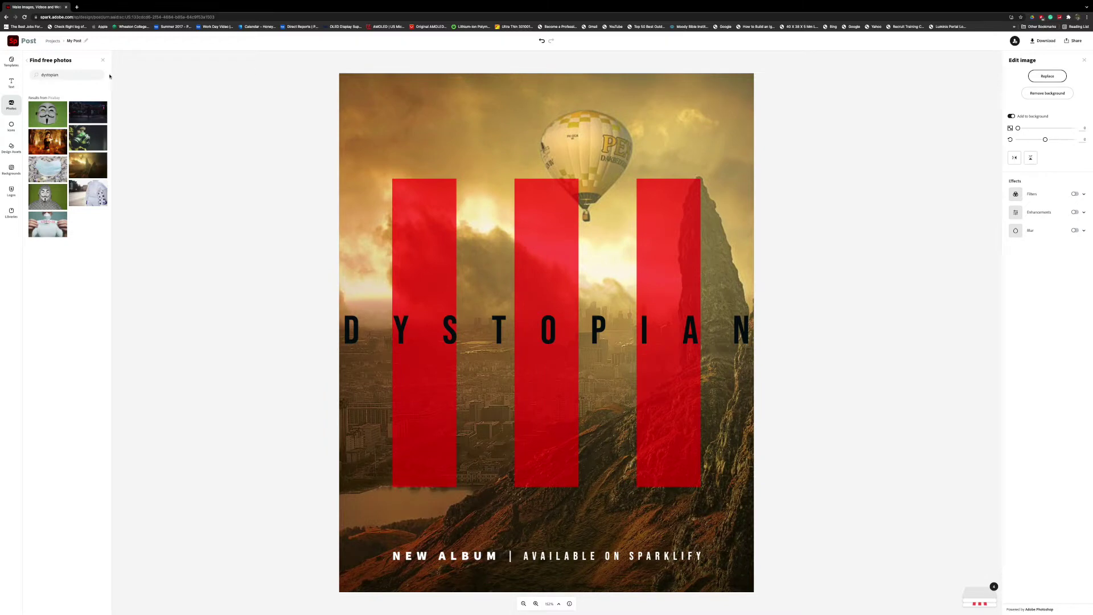
double_click(86, 75)
key("BackSpace")
type("futuristic")
key("BackSpace")
key("BackSpace")
type("eistic")
double_click(86, 75)
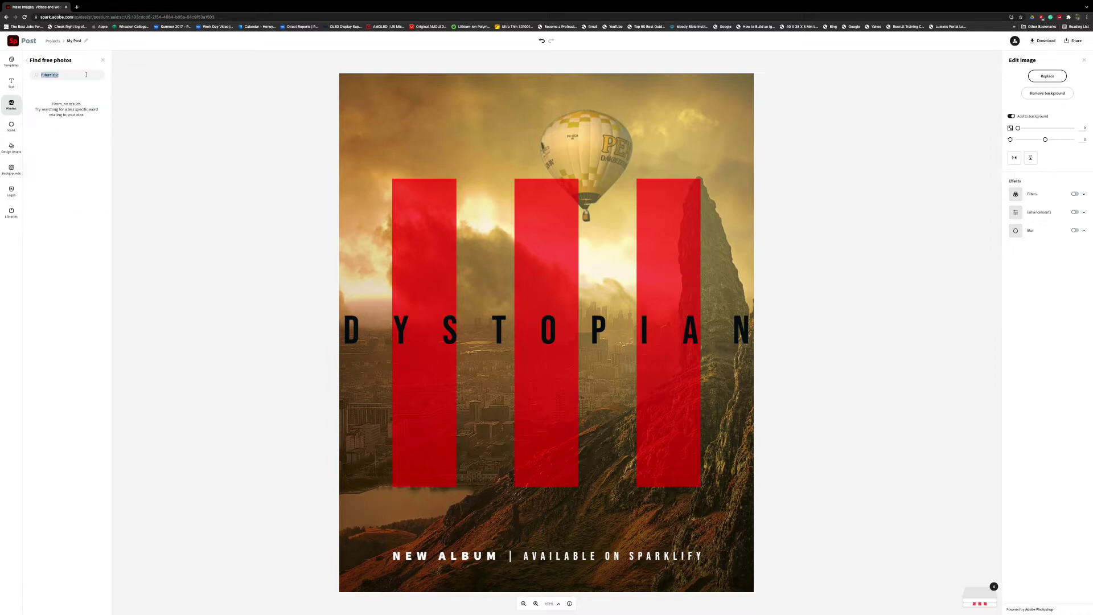
- Correct the spelling of the search term to "futuristic" and replace the background with the dark corridor photo
right_click(54, 76)
left_click(78, 68)
left_click(58, 74)
right_click(54, 74)
left_click(54, 74)
right_click(54, 74)
left_click(62, 77)
key("Return")
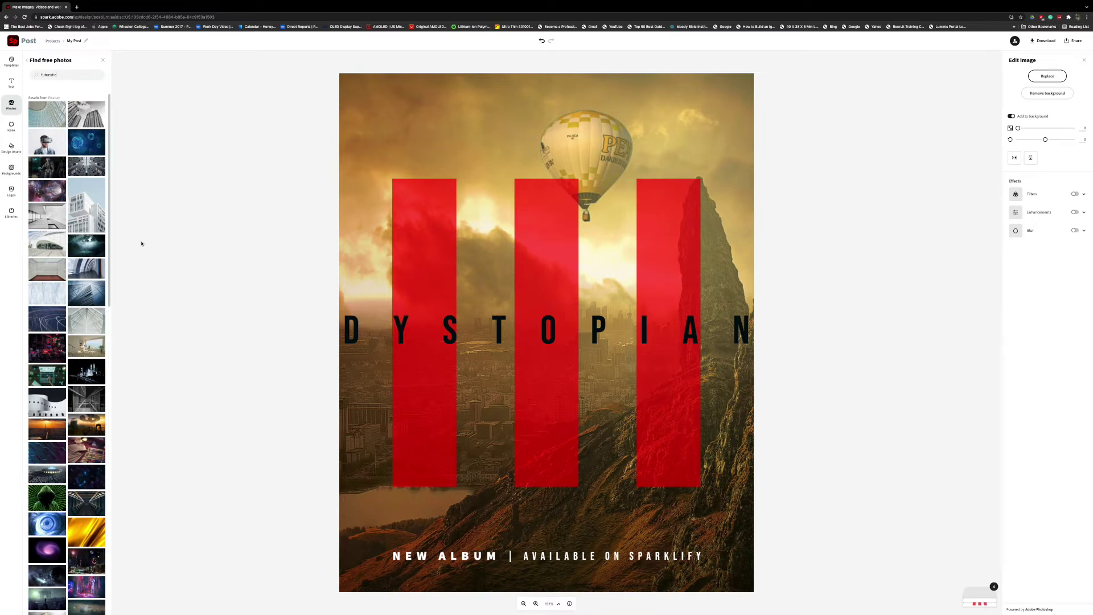
scroll(46, 306, "down", 4)
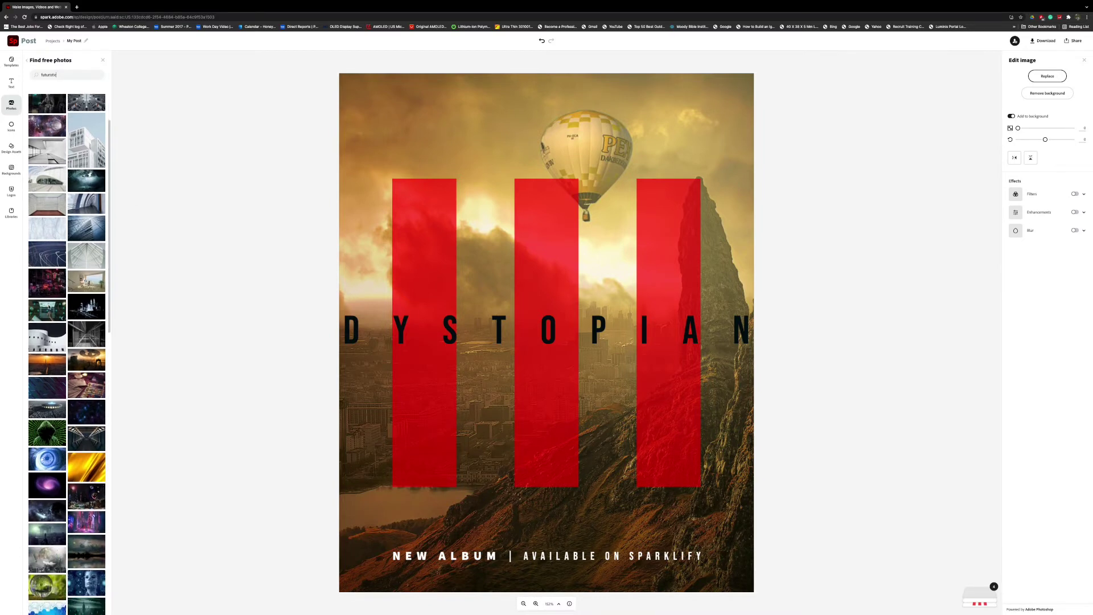
left_click(72, 305)
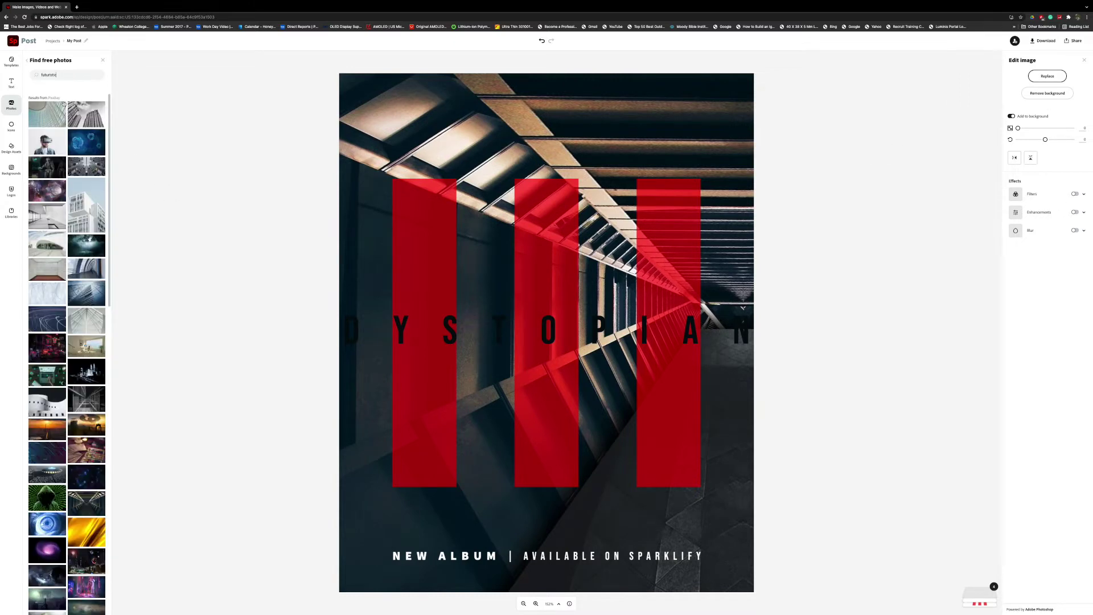
- Search the photos for "apocalypse", replace the background with the fiery mushroom cloud and center the explosion behind the bars
double_click(69, 75)
type("sp")
type("ocalypse")
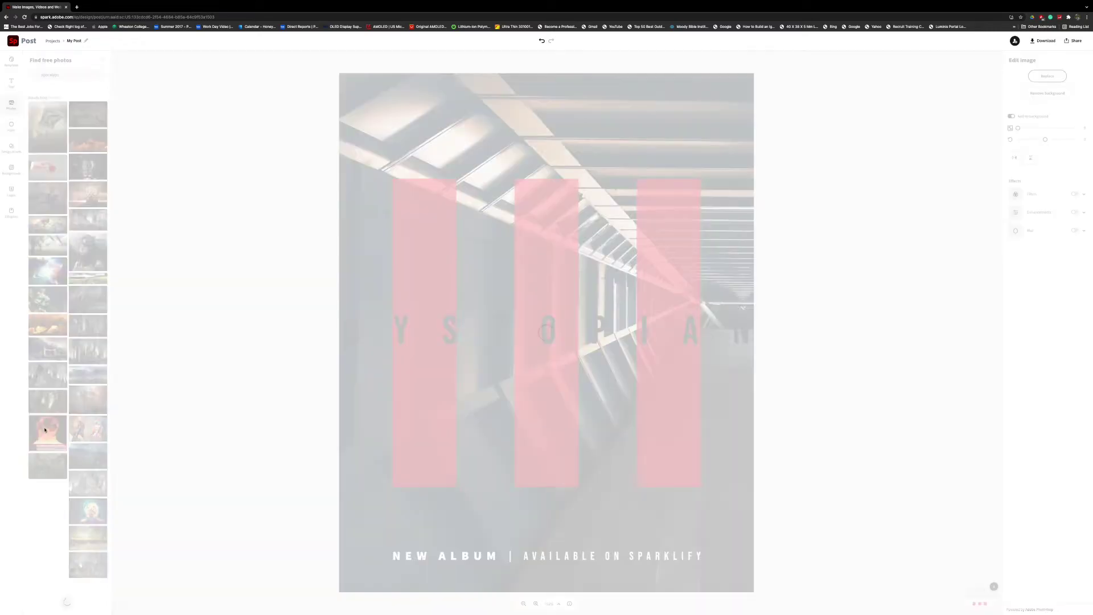
left_click(45, 431)
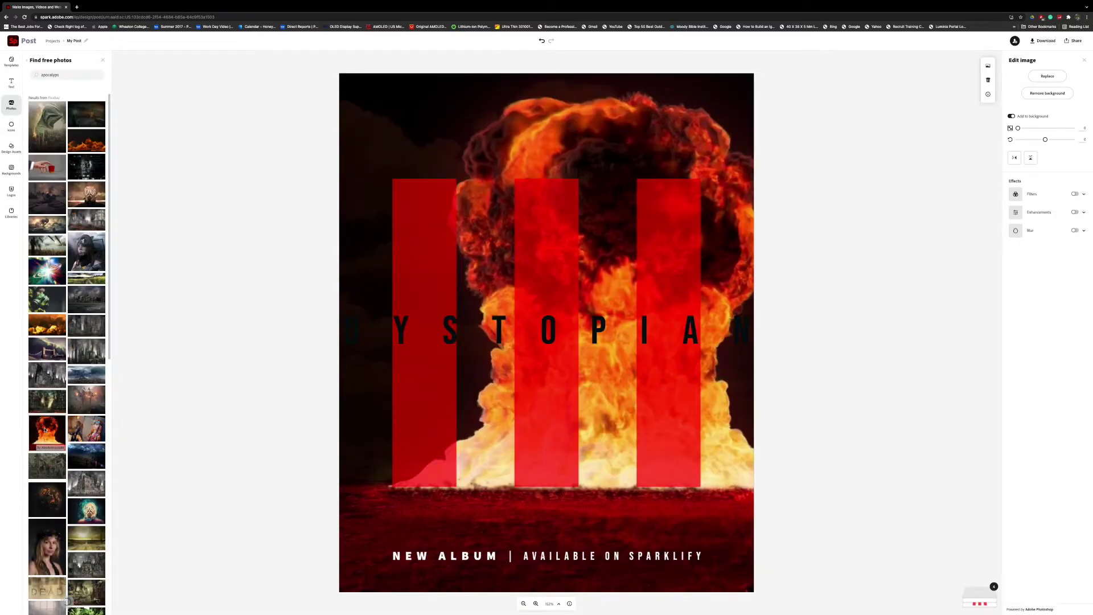
left_click_drag(460, 507, 401, 508)
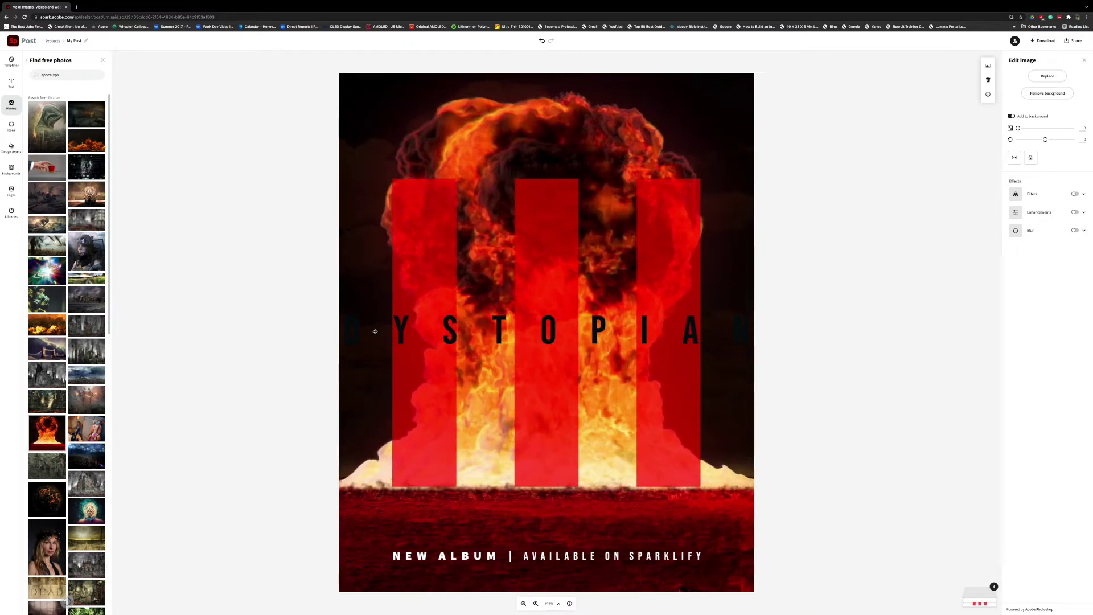
- Change the Dystopian title's color to the light gray of the current palette
left_click(399, 330)
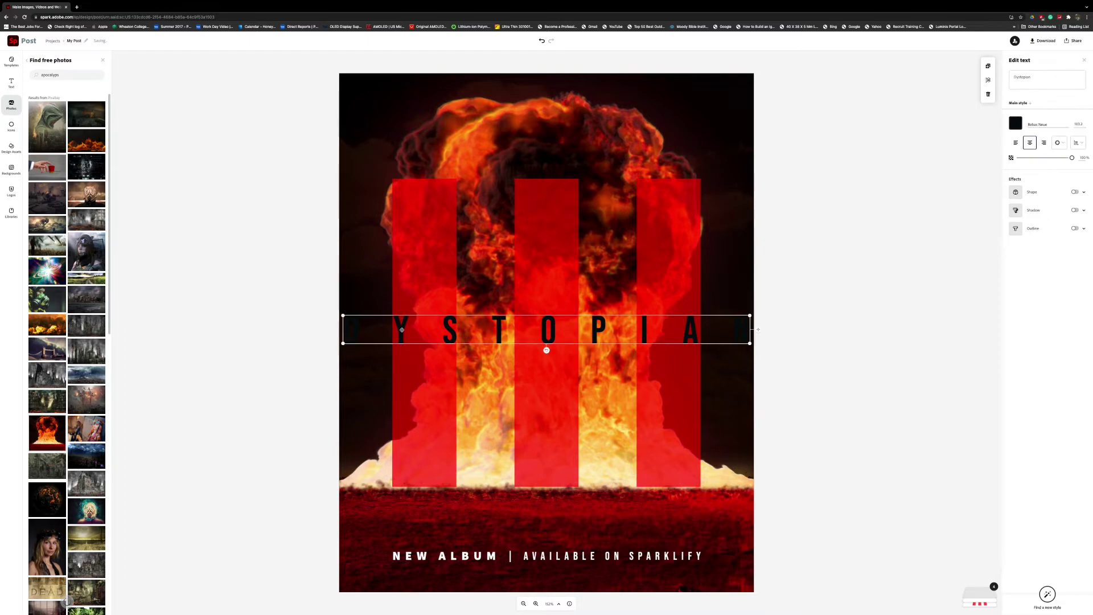
left_click(1016, 123)
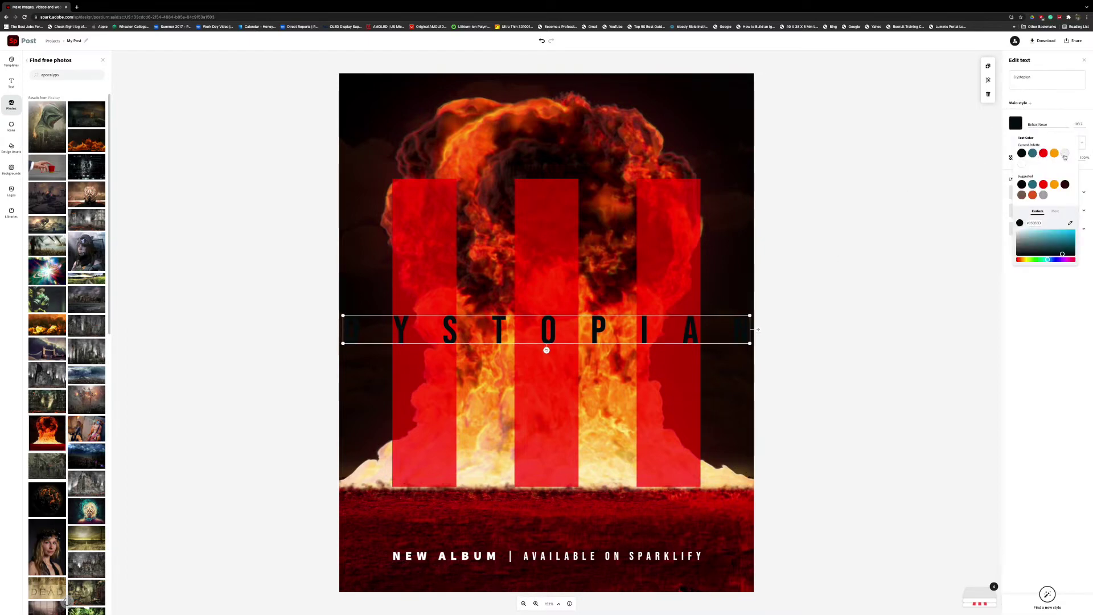
left_click(1064, 155)
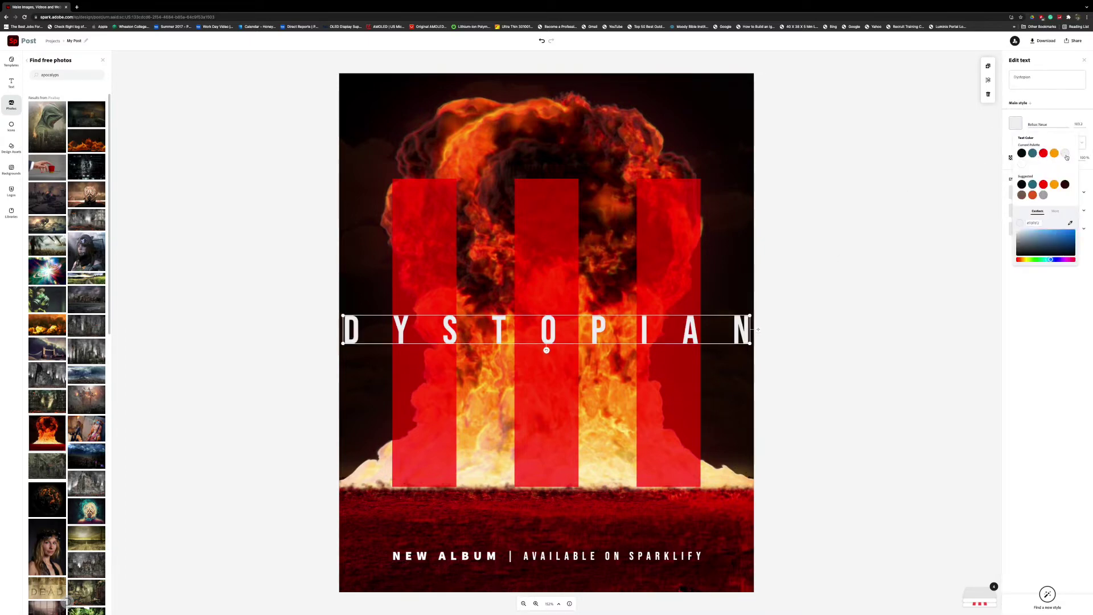
- Recolor the three vertical bars to the black of the current palette
left_click(677, 246)
left_click(1012, 100)
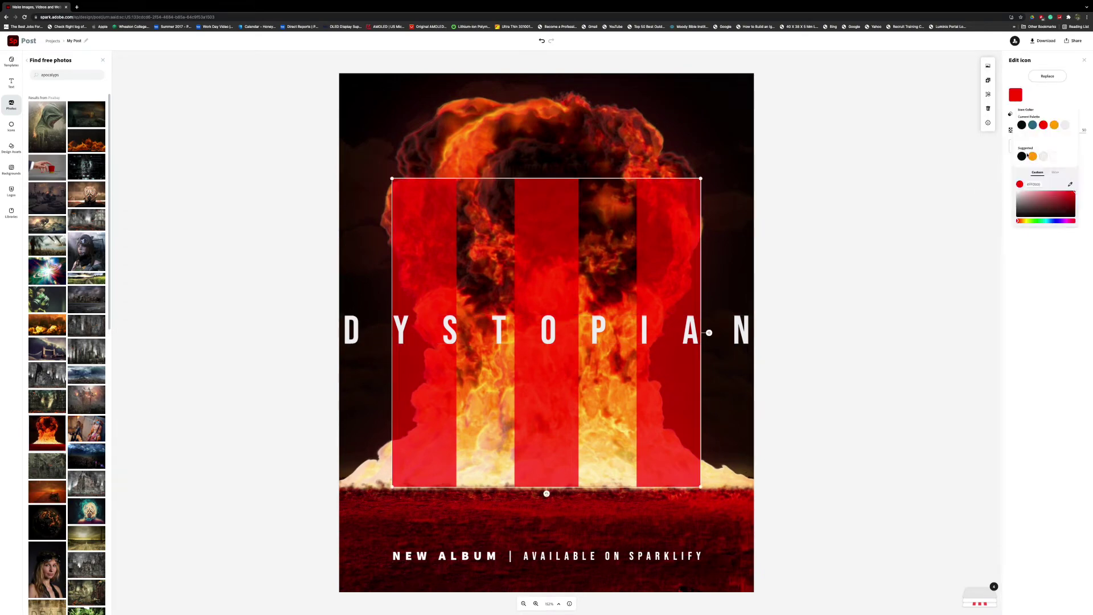
left_click(1021, 125)
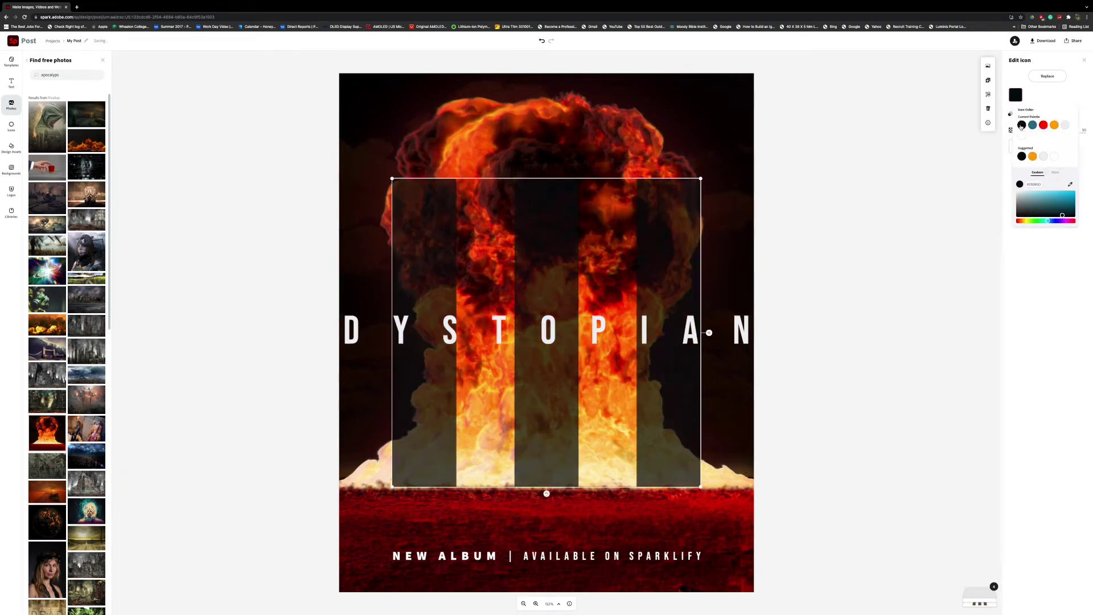
left_click(810, 239)
- Replace the "NEW ALBUM | Available on Sparklify" line with the artist's full name in title case
left_click(465, 555)
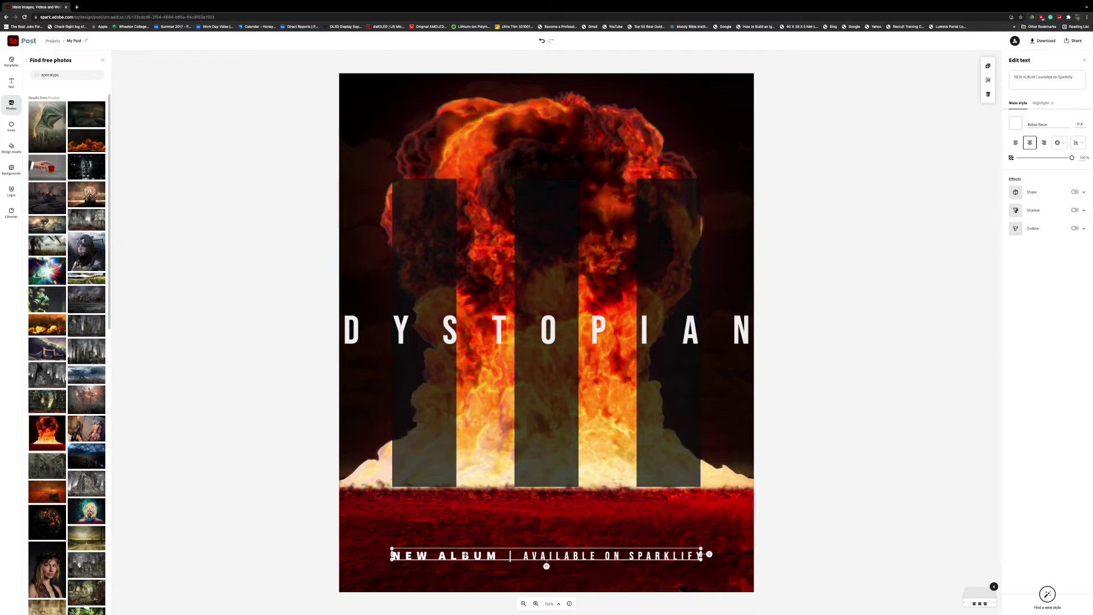
left_click(1060, 83)
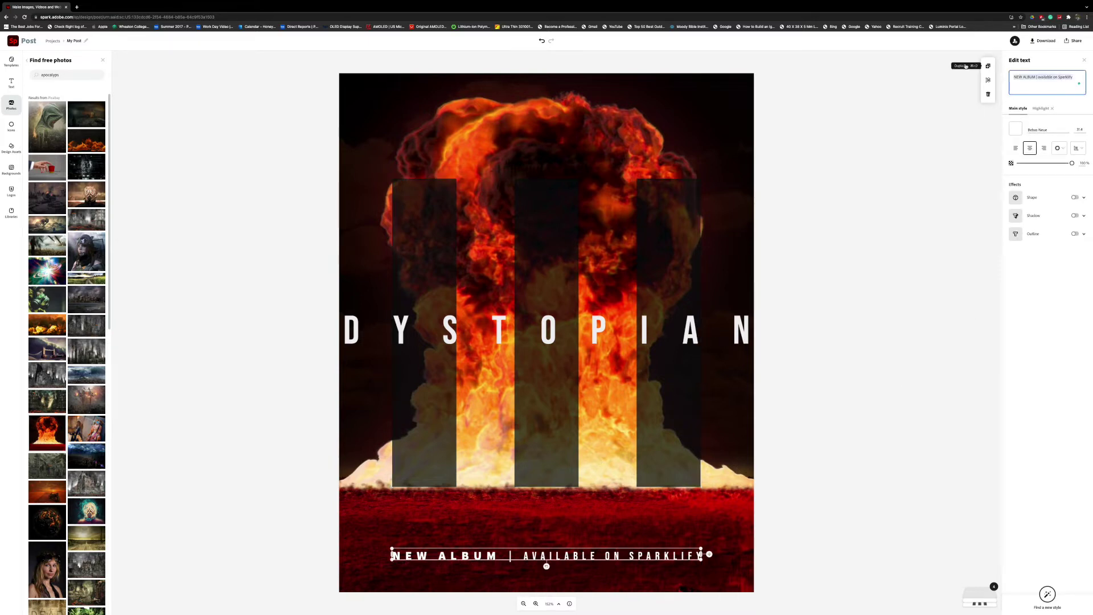
type("JACOB ESTE")
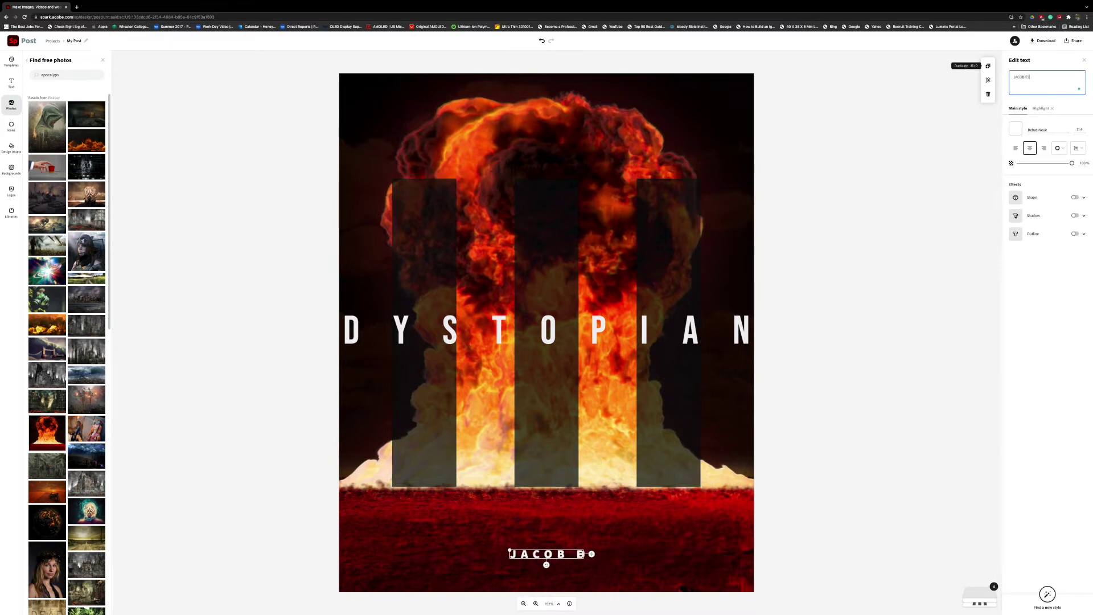
key("BackSpace")
key("BackSpace")
key("BackSpace")
key("BackSpace")
key("BackSpace")
key("BackSpace")
key("BackSpace")
key("BackSpace")
key("BackSpace")
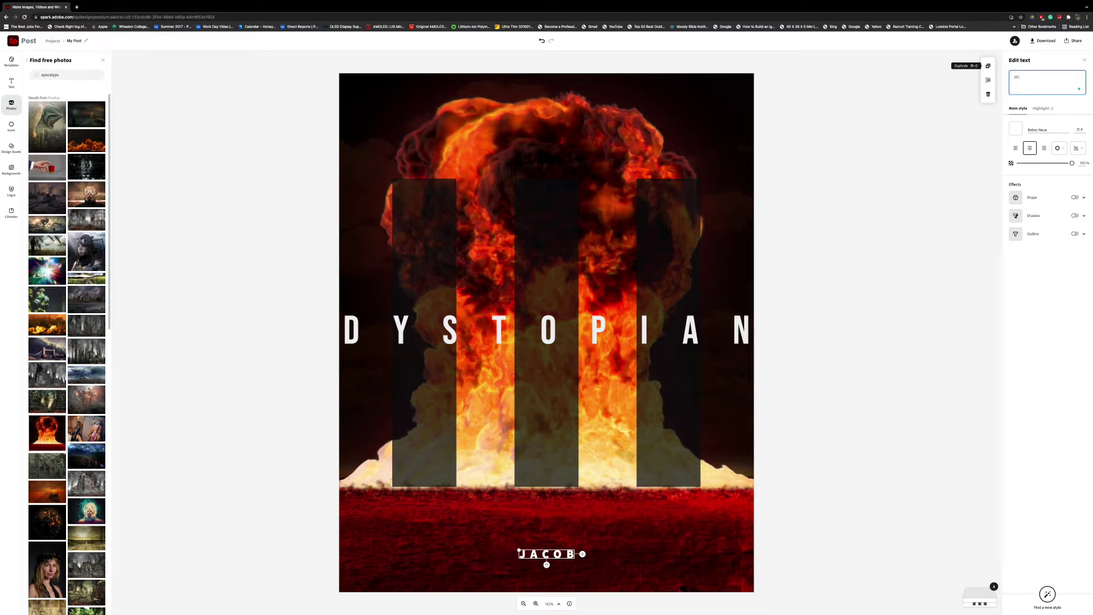
type("acob Estep")
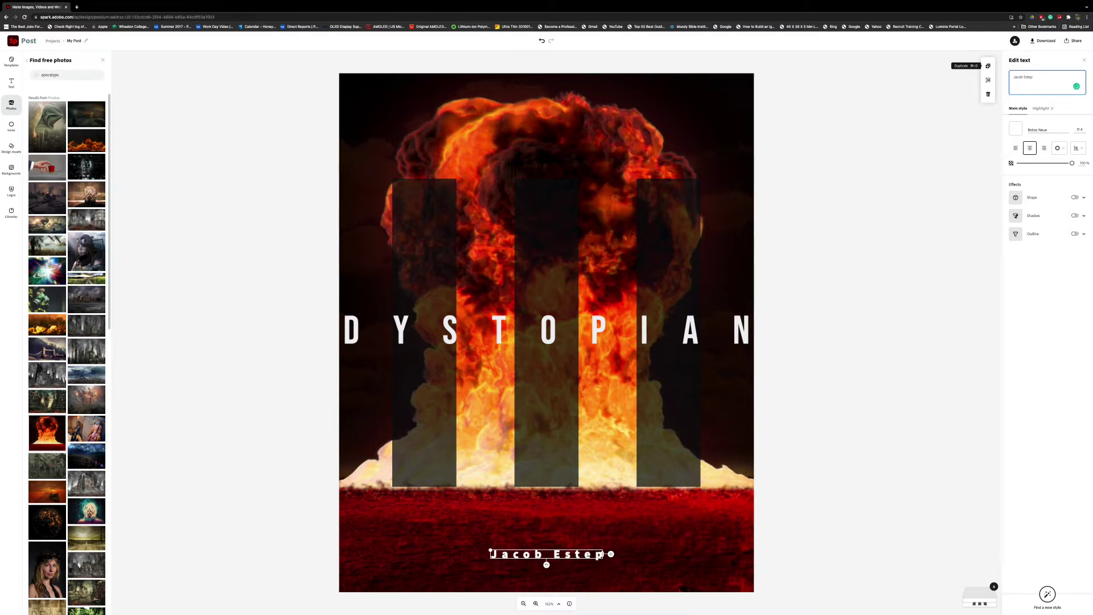
left_click(951, 122)
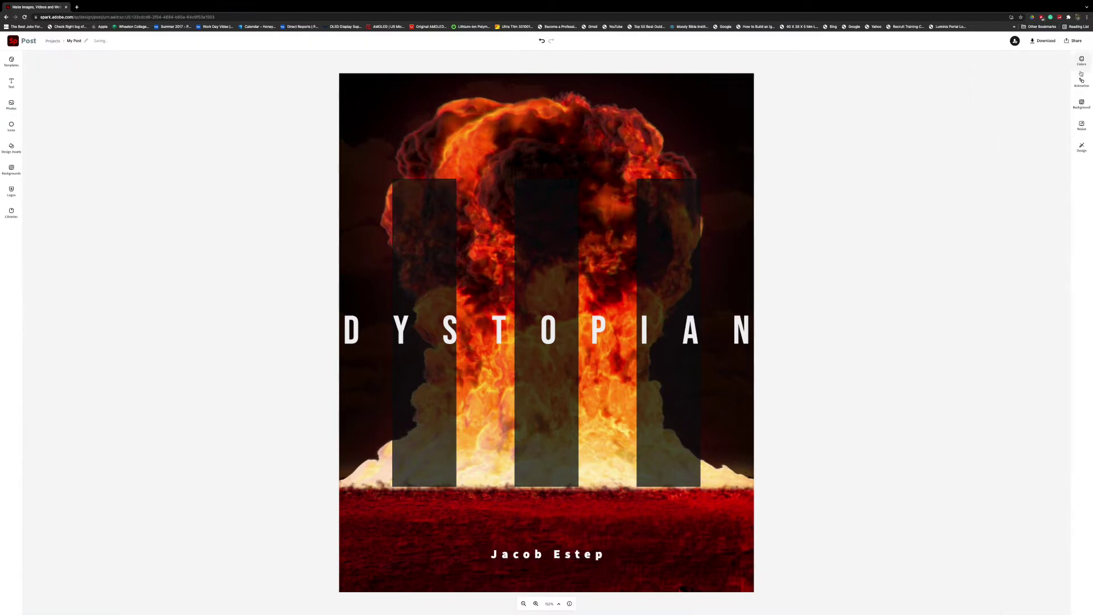
- Resize the post to a custom square format by unlocking the aspect ratio and setting the height to 1080 px
left_click(1083, 127)
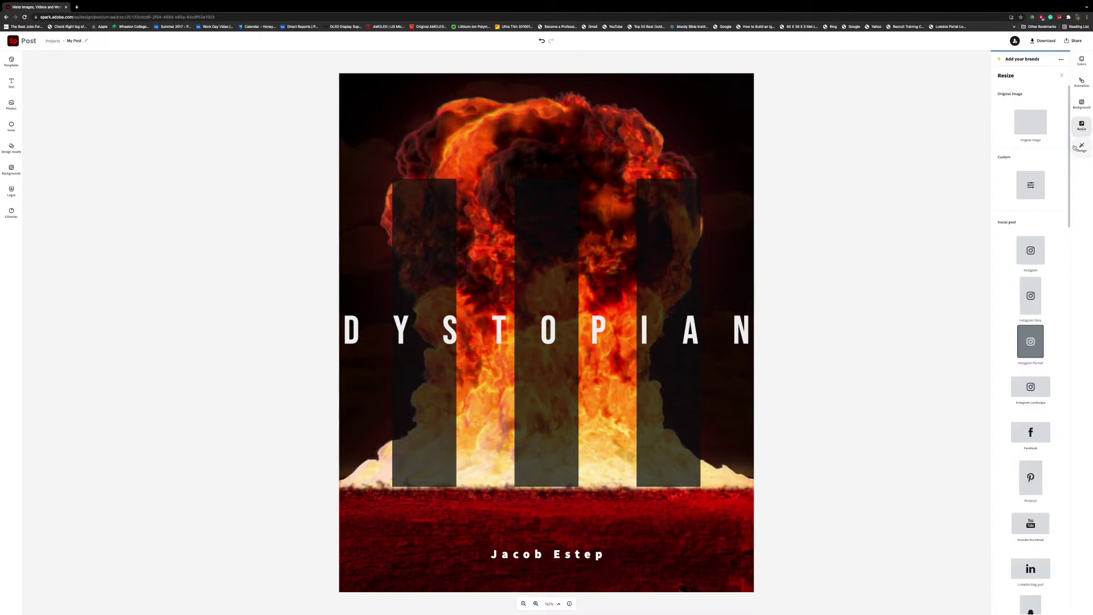
left_click(1029, 183)
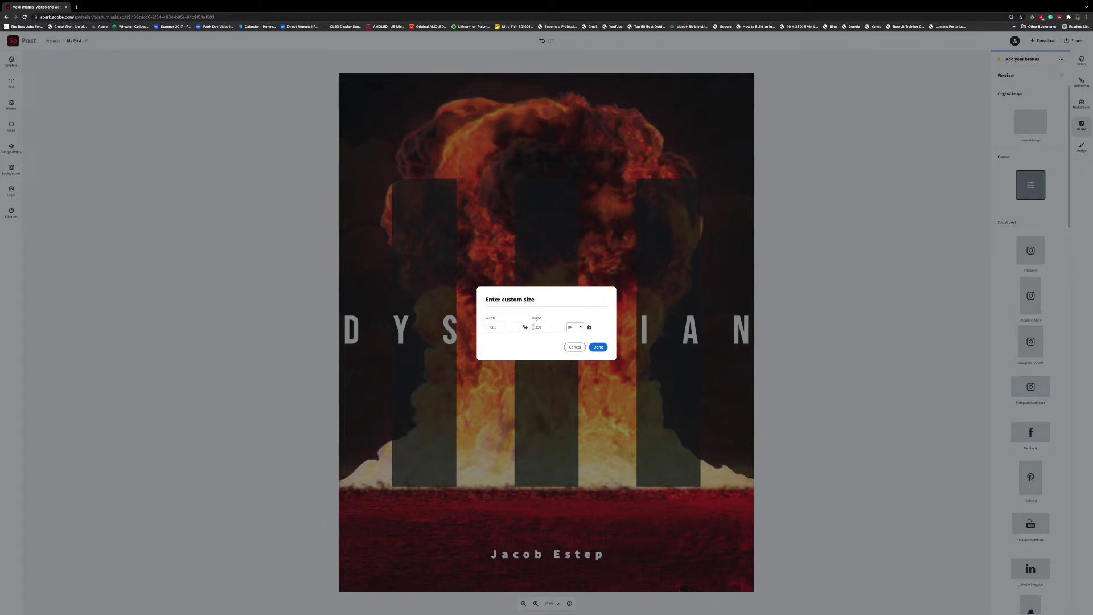
left_click(589, 327)
double_click(541, 327)
type("1")
key("Return")
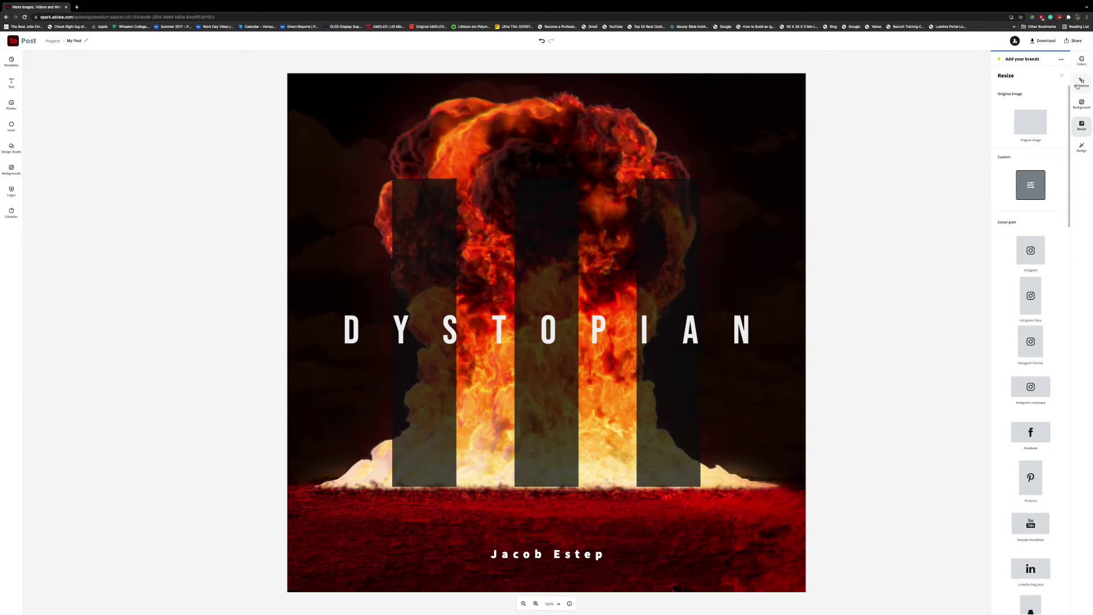
- Set the post's custom width to 3000 px
left_click(1035, 178)
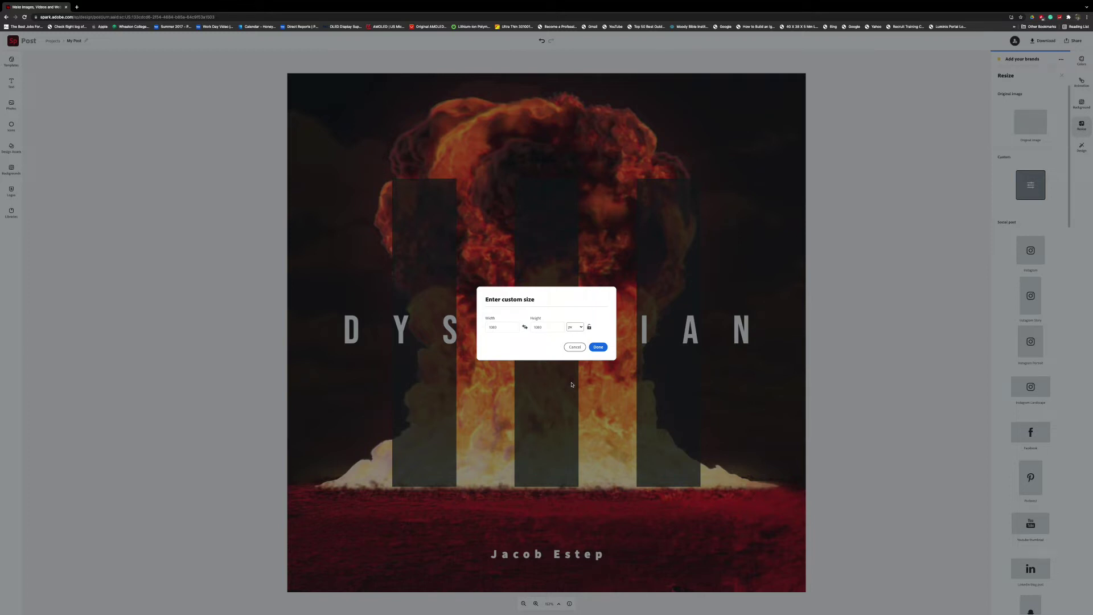
double_click(495, 327)
type("3000")
key("Return")
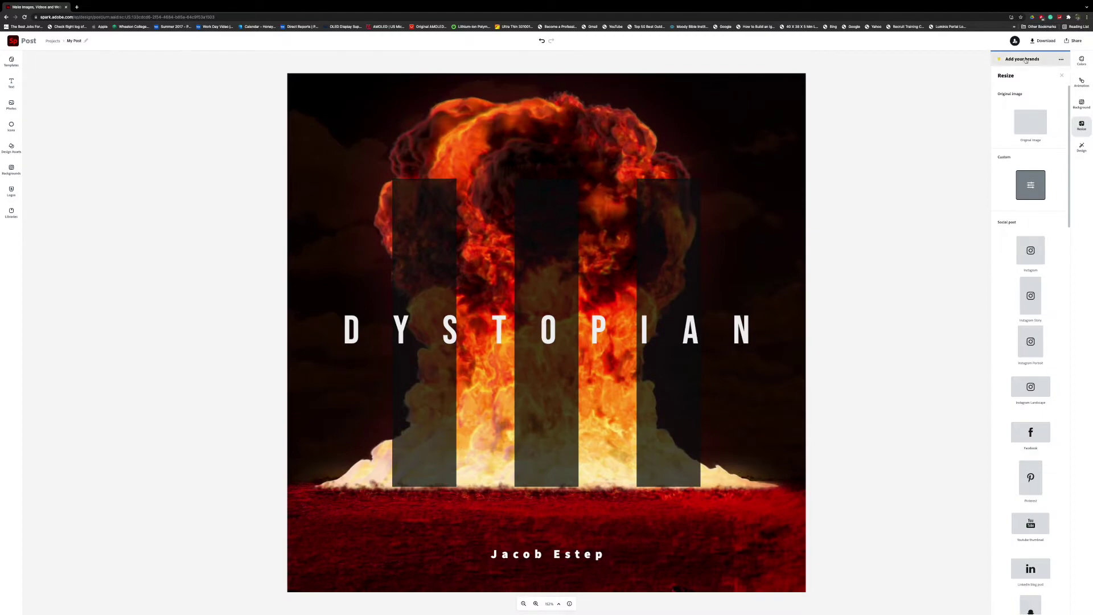
- Download the finished album cover as a JPG
left_click(1043, 41)
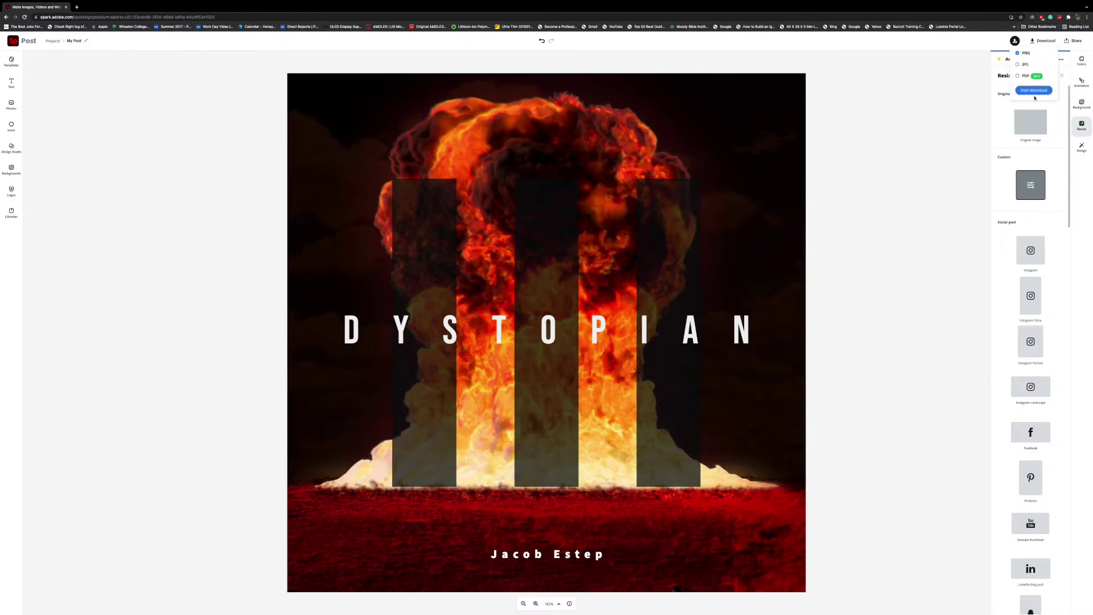
left_click(1018, 64)
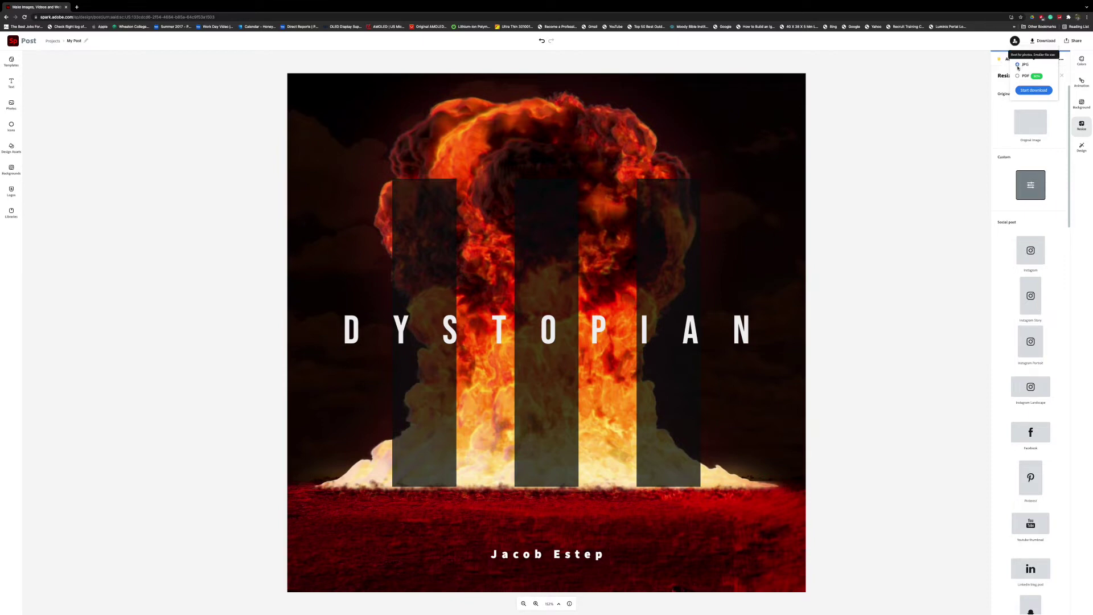
left_click(1029, 90)
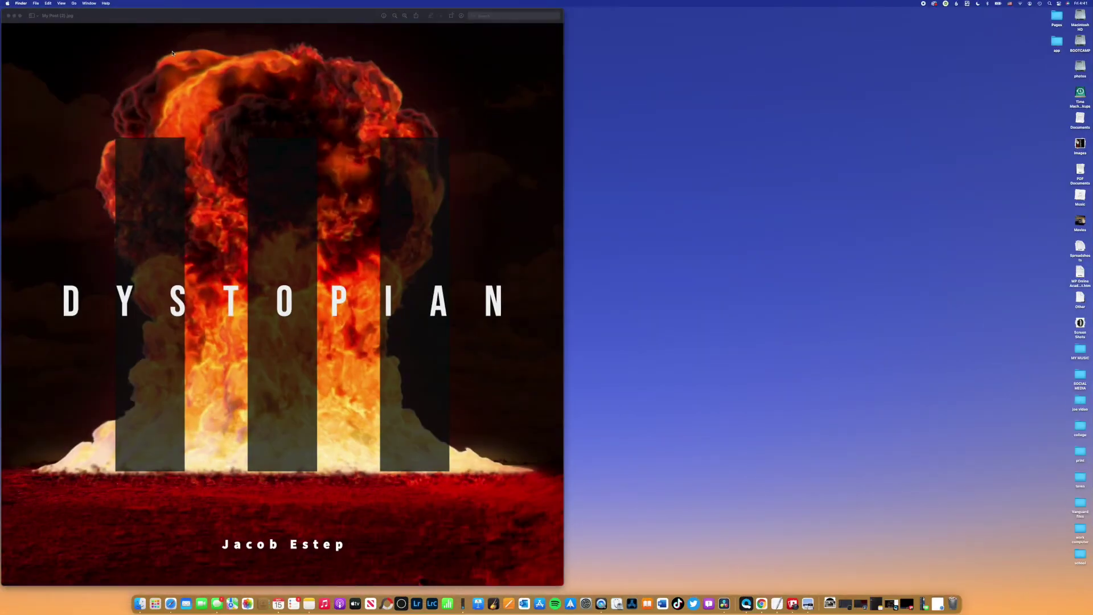
- Switch back to the browser and search Google for "soudr" in a new tab
key("ctrl+Right")
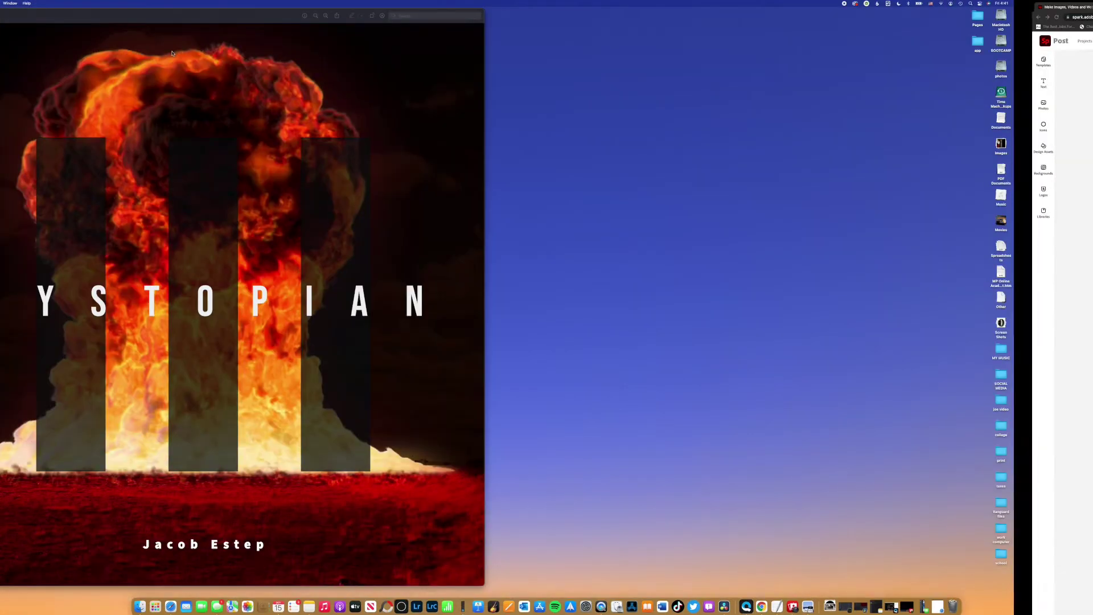
left_click(78, 8)
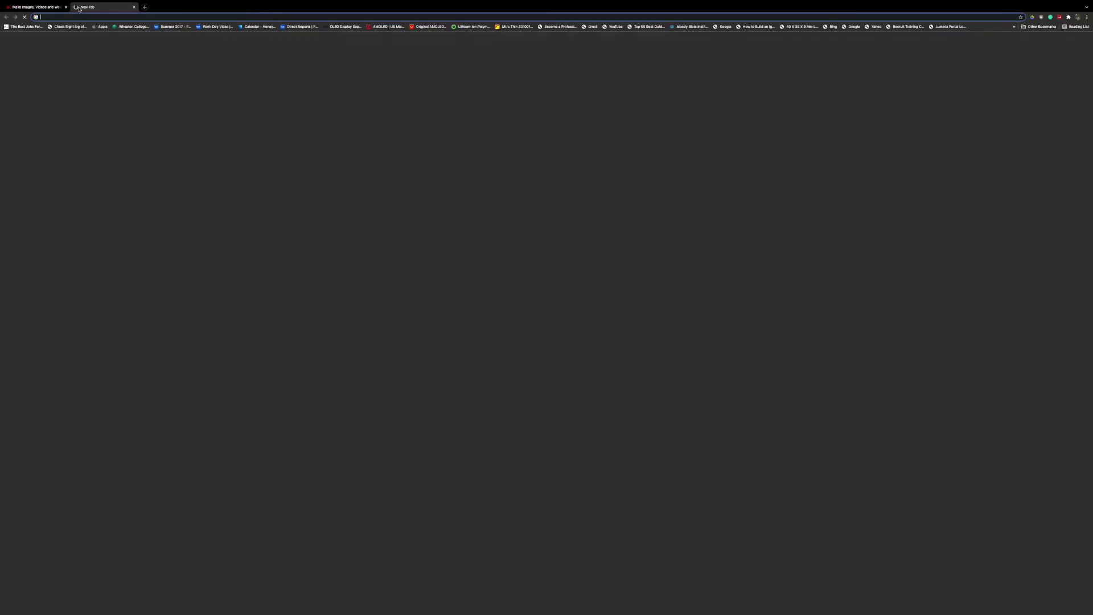
type("soudr")
key("Return")
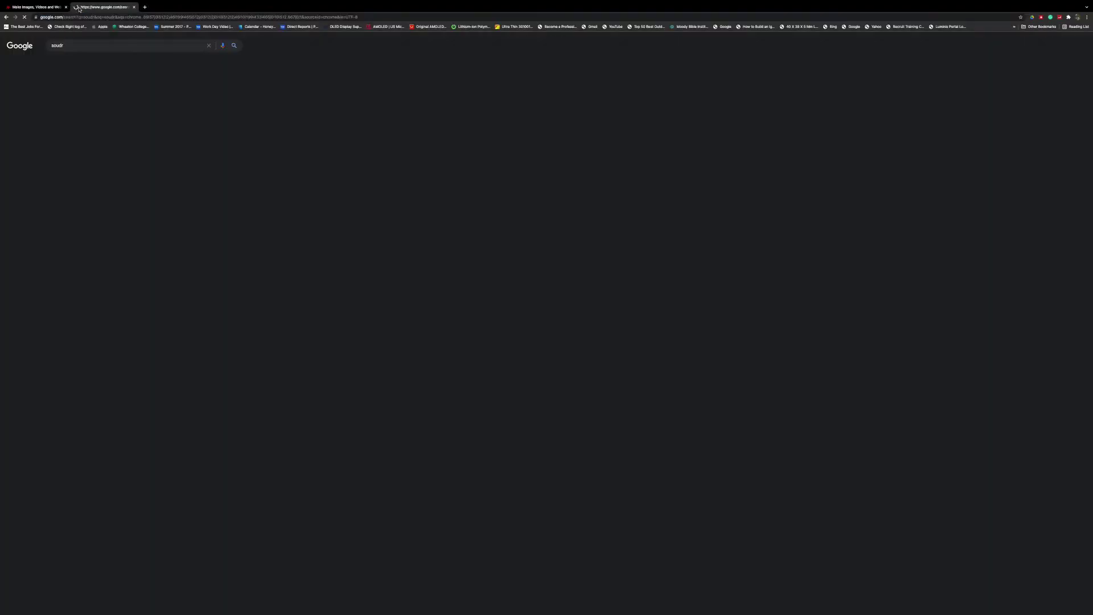
- Replace the search tab with a new one and open soundrop.com in it
left_click(81, 25)
left_click(84, 18)
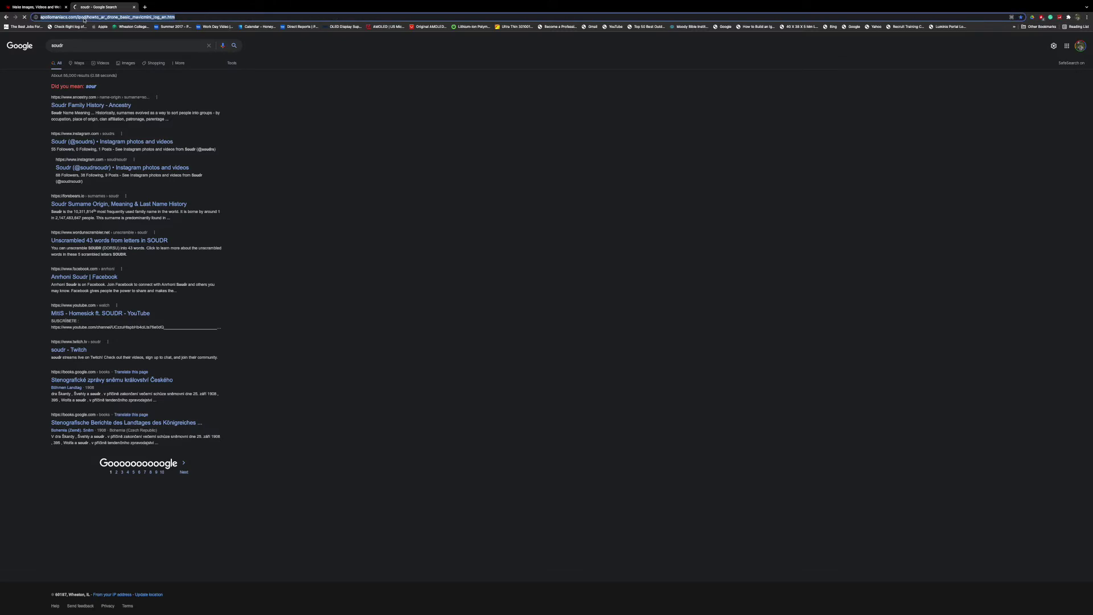
key("ctrl+t")
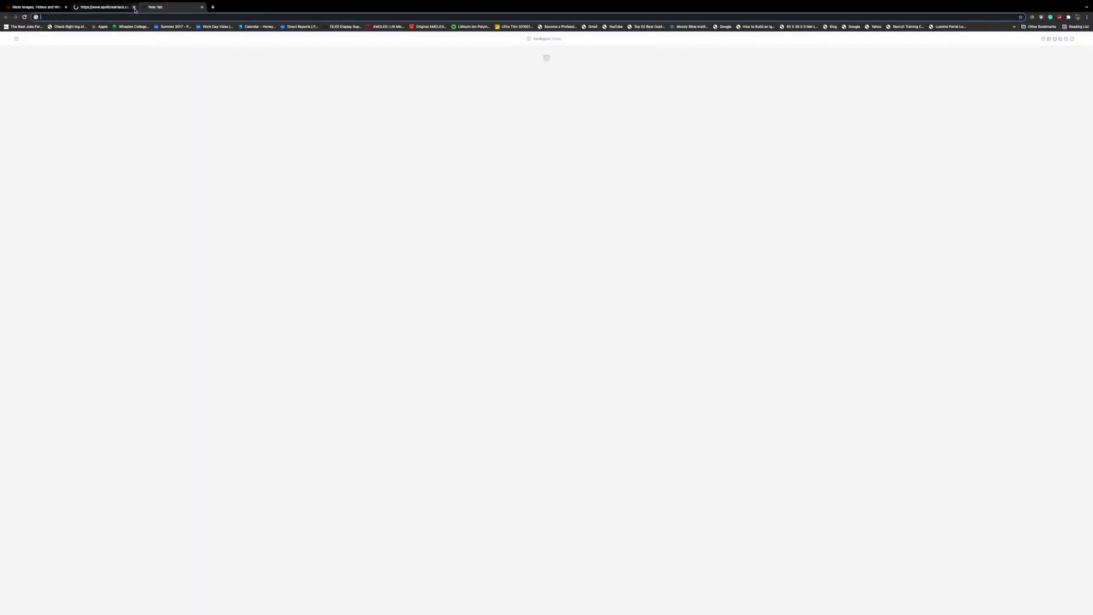
type("sou")
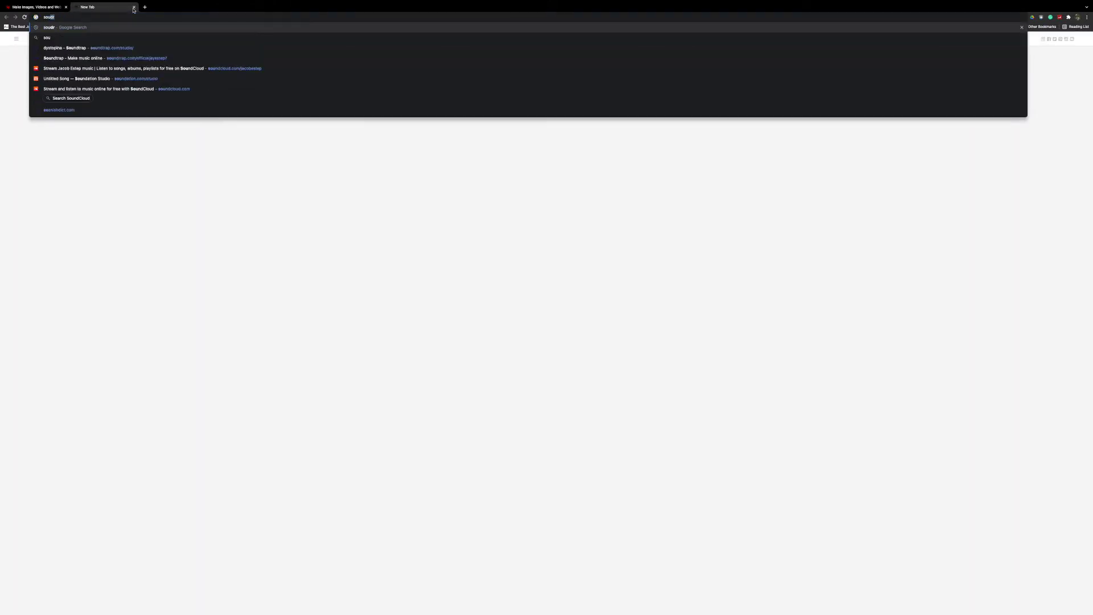
type("ndr")
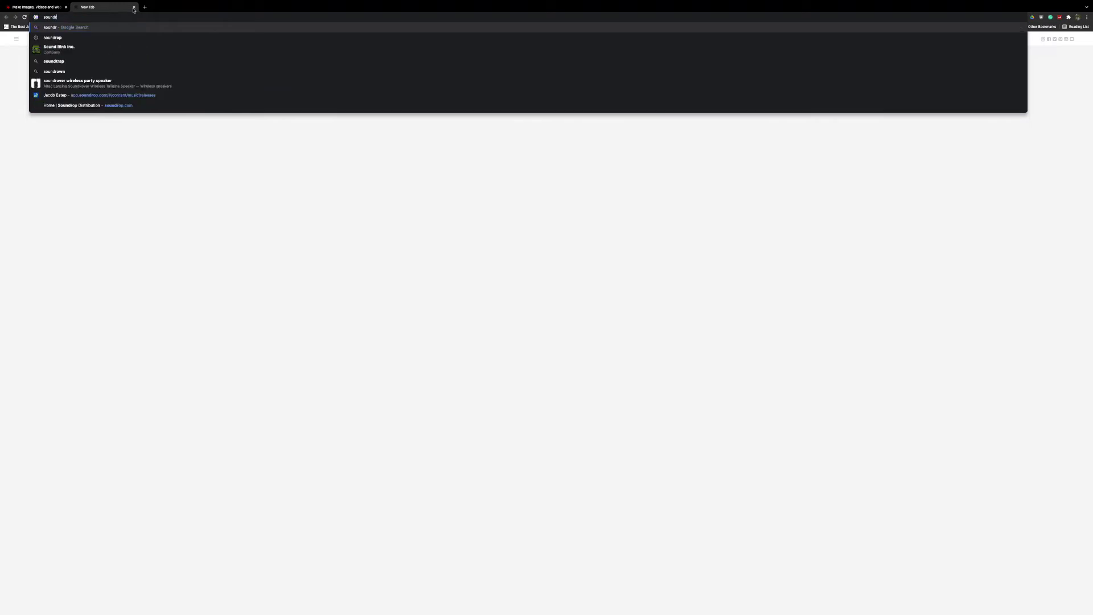
type("op")
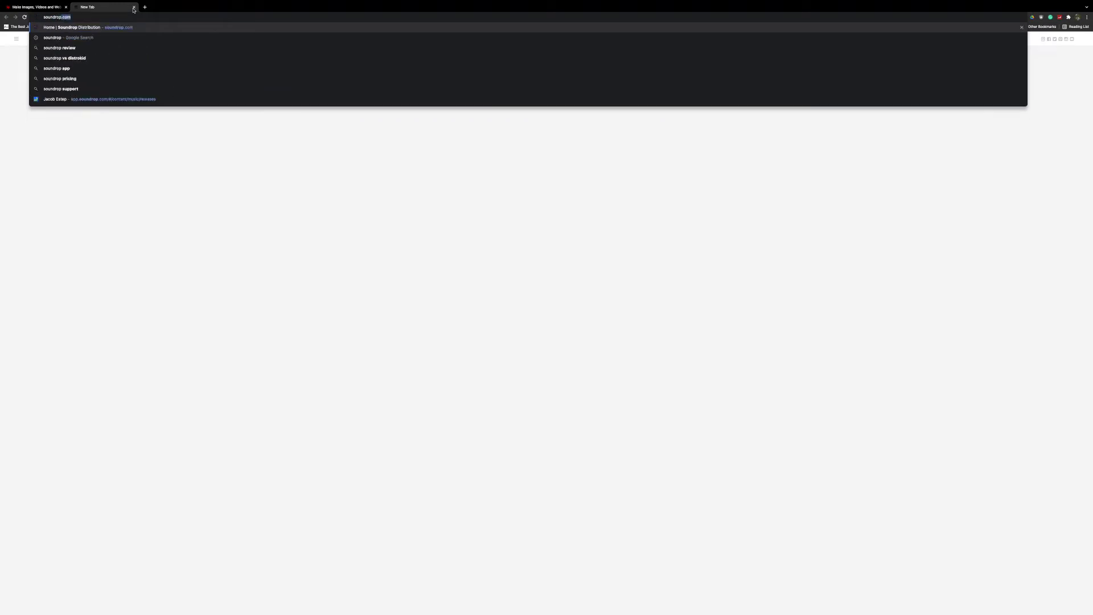
key("Return")
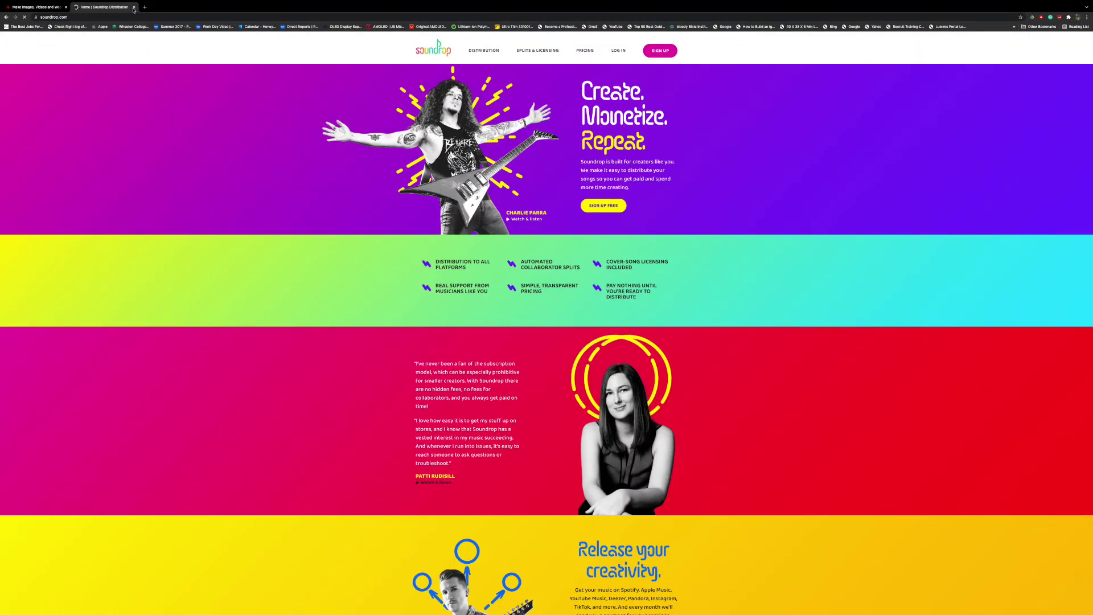
- Log in to Soundrop with the prefilled credentials, passing the robot check, and choose the second listed account
left_click(618, 50)
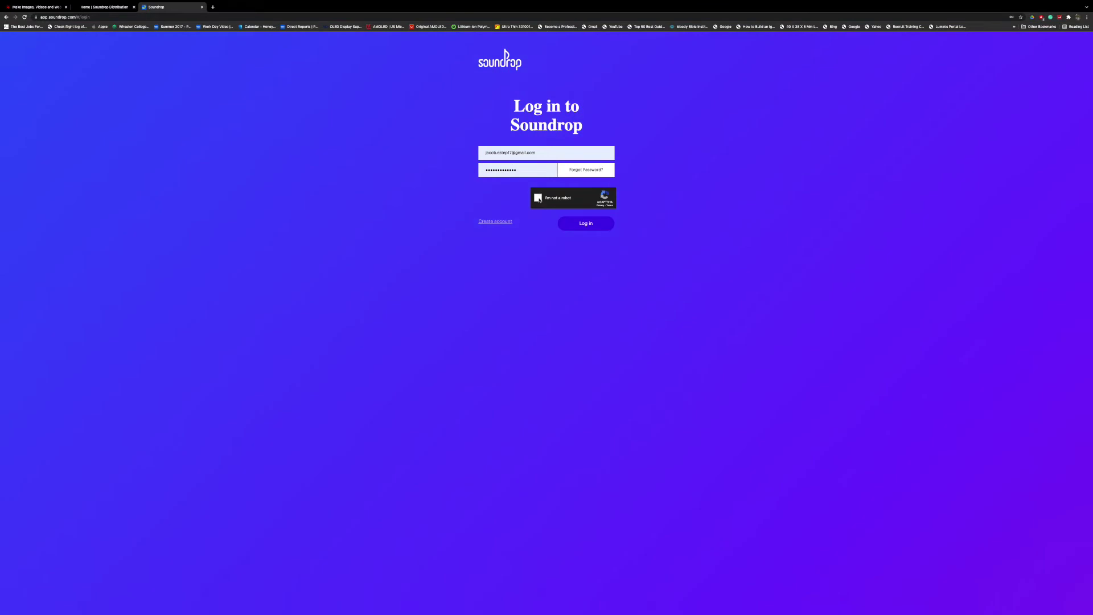
left_click(539, 198)
left_click(579, 223)
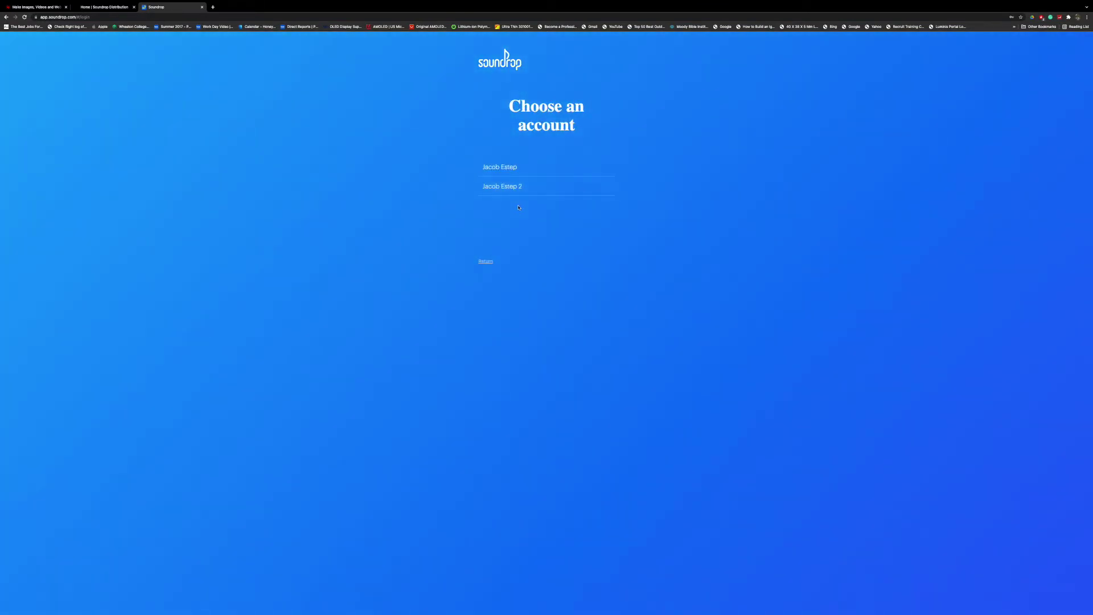
left_click(501, 186)
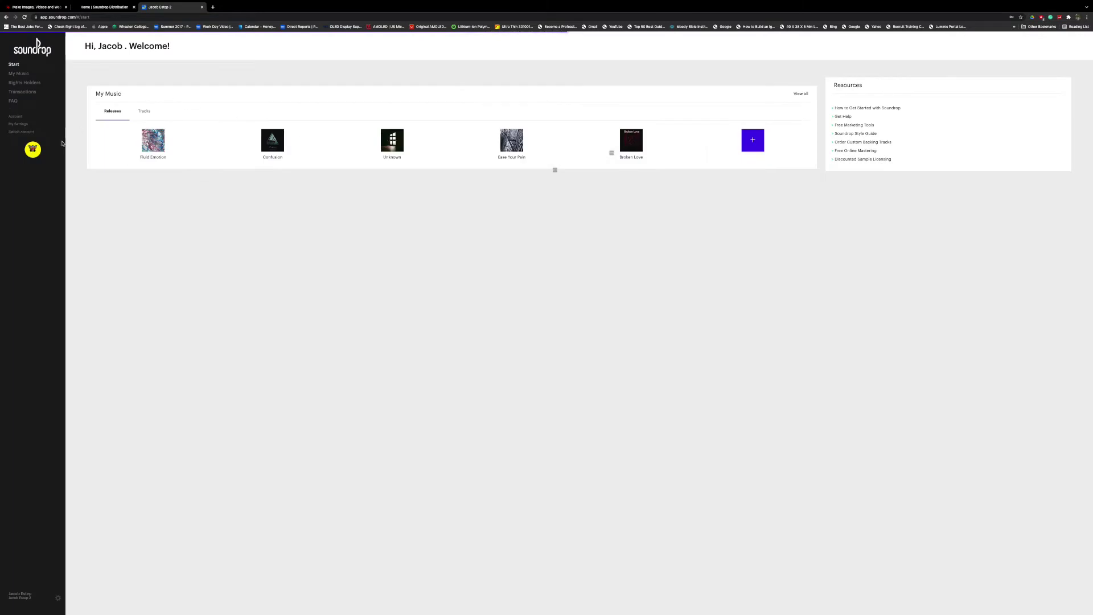
- Start a new release and upload the newest My Post JPG from Downloads as its cover art
left_click(744, 142)
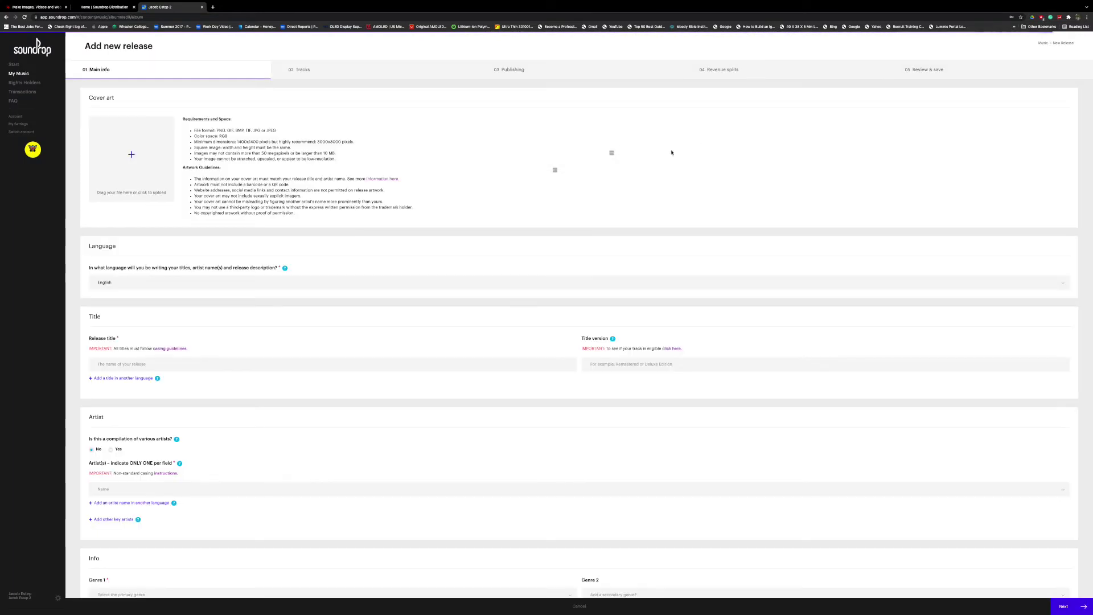
left_click(131, 153)
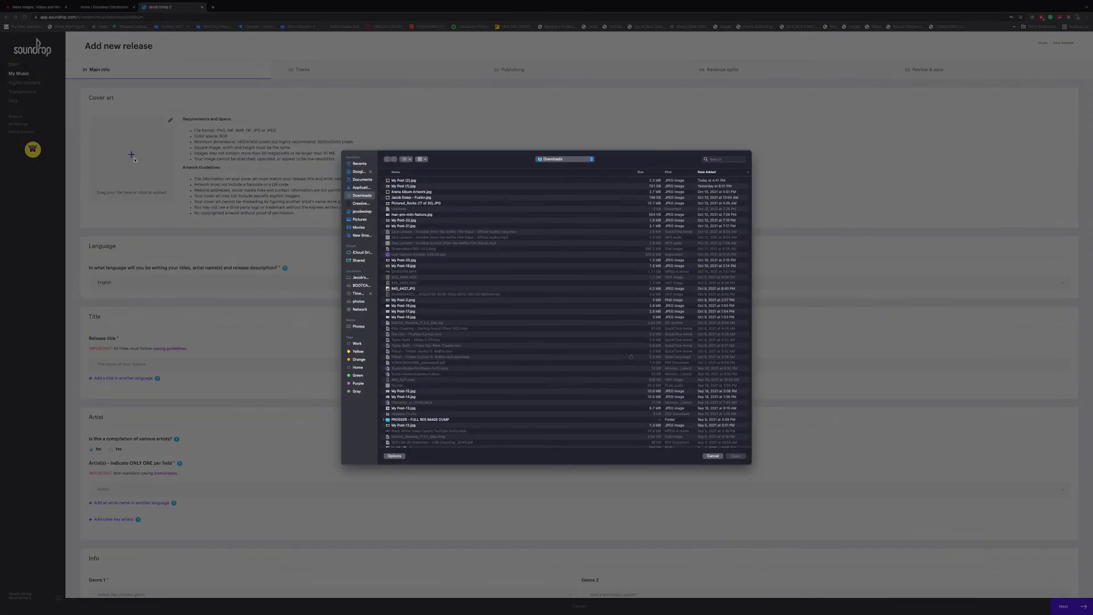
left_click(412, 180)
key("space")
key("space")
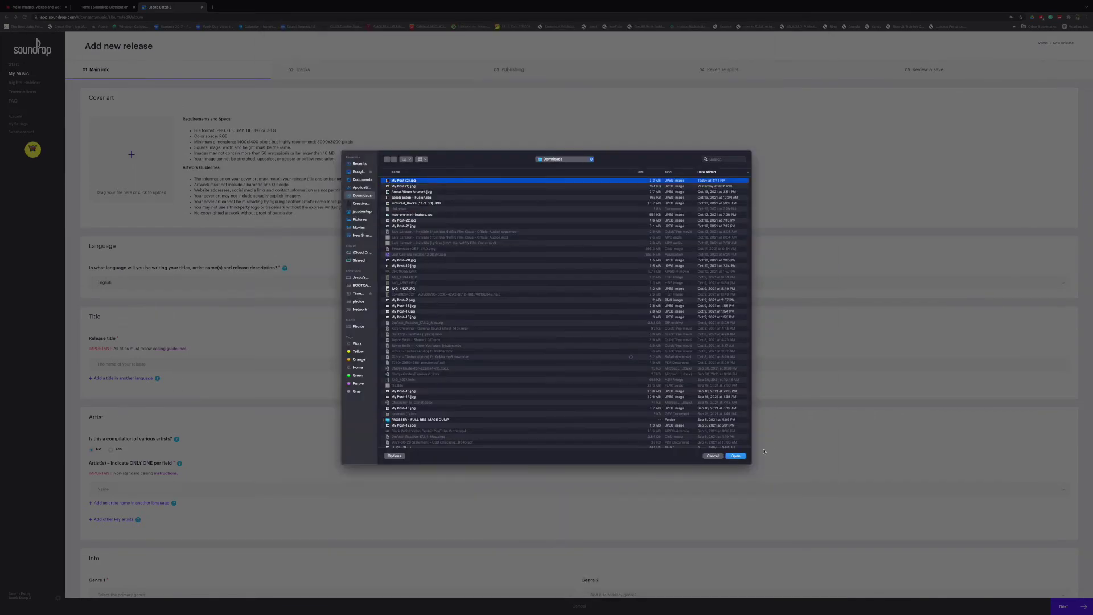
left_click(736, 455)
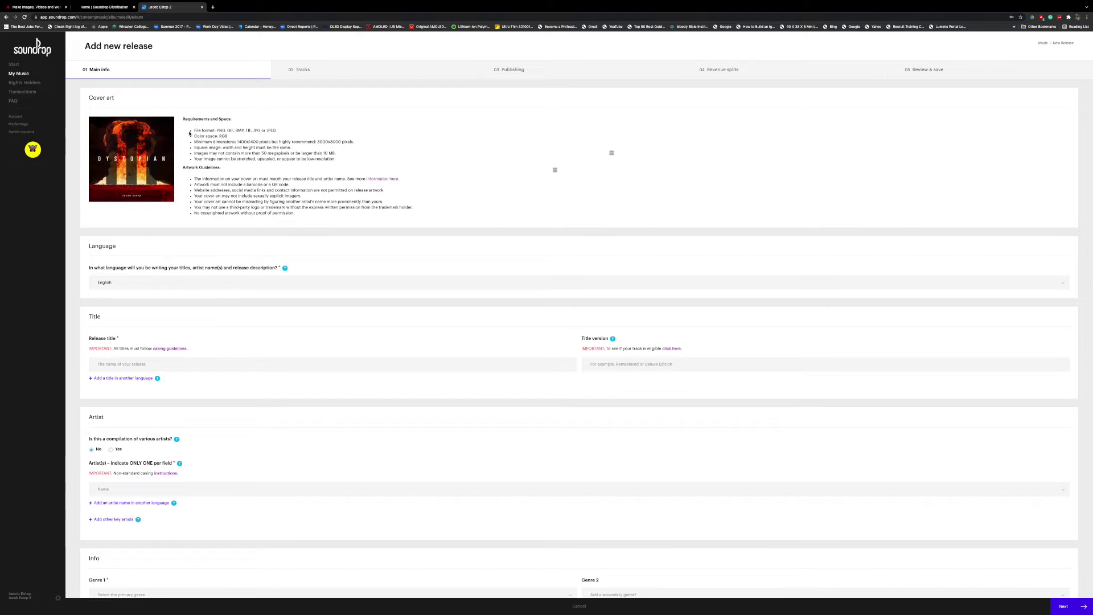
- Close both Soundrop tabs, discarding the unsaved release, and return to the Adobe Spark home page
key("super+w")
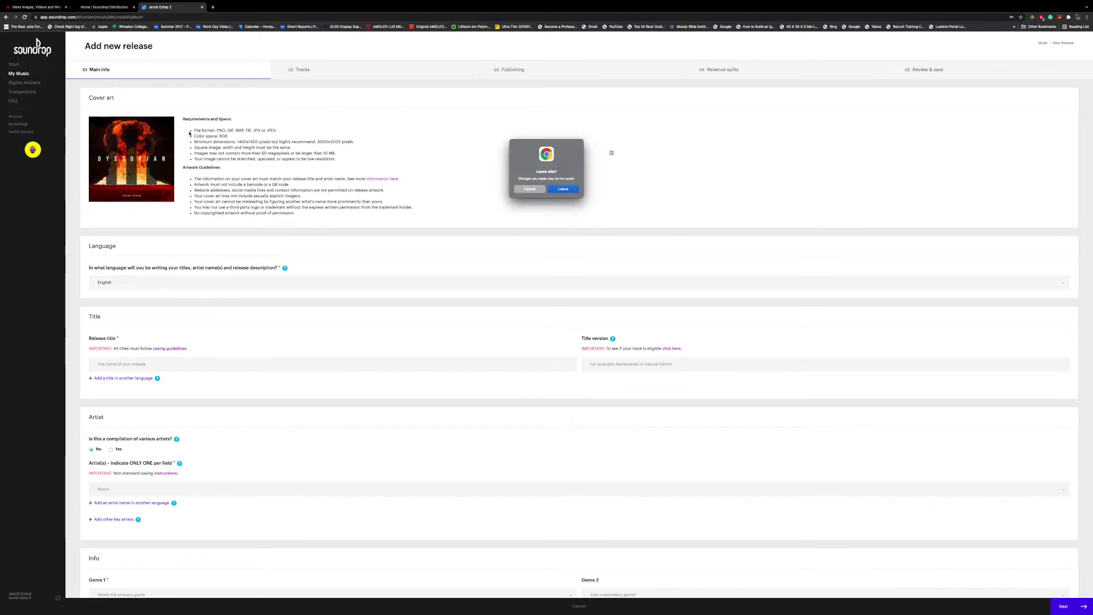
key("Return")
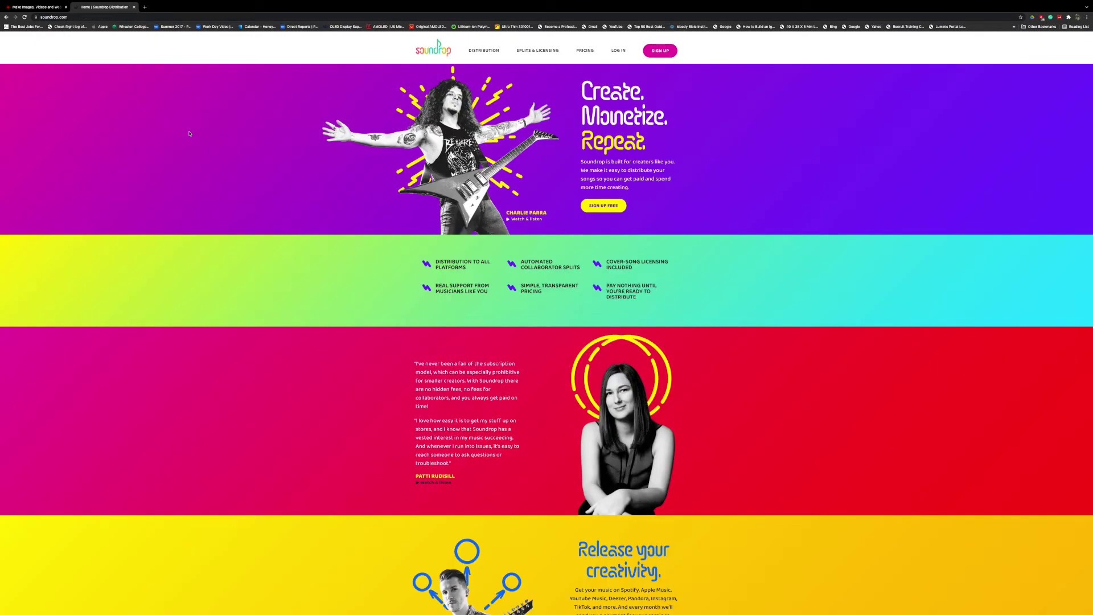
key("super+w")
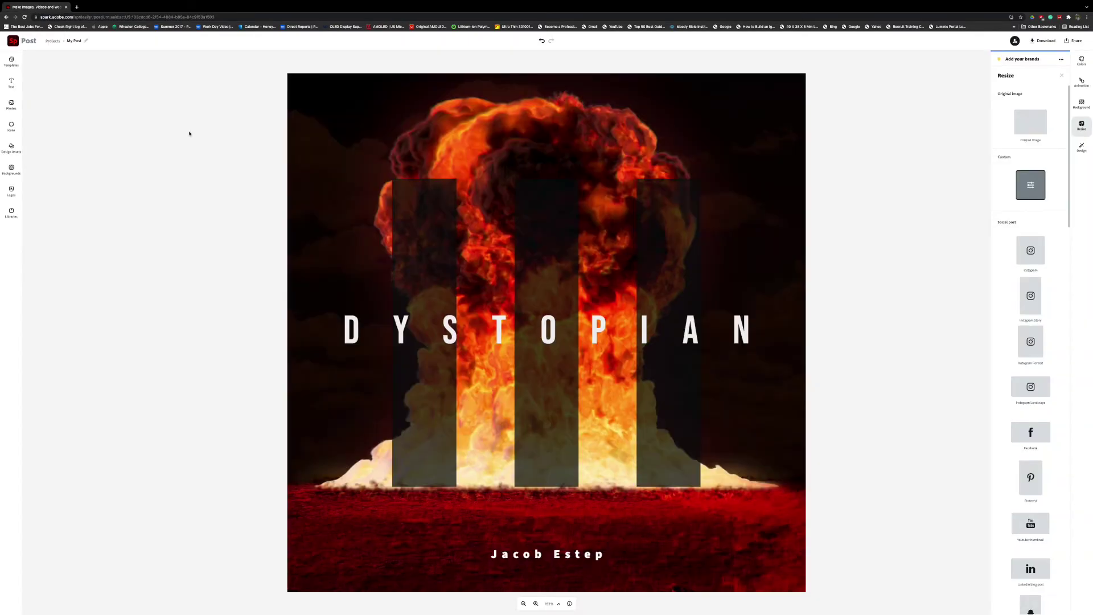
left_click(54, 43)
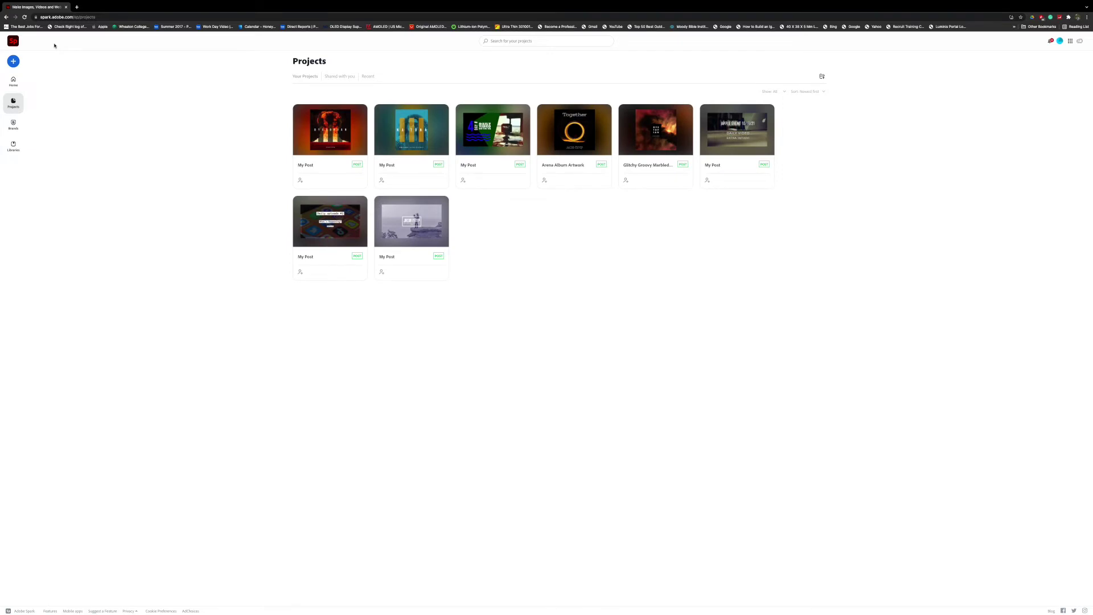
left_click(14, 42)
- Search the templates for "channel art" and create a post from the HOBBYLAND fishing template
left_click(545, 44)
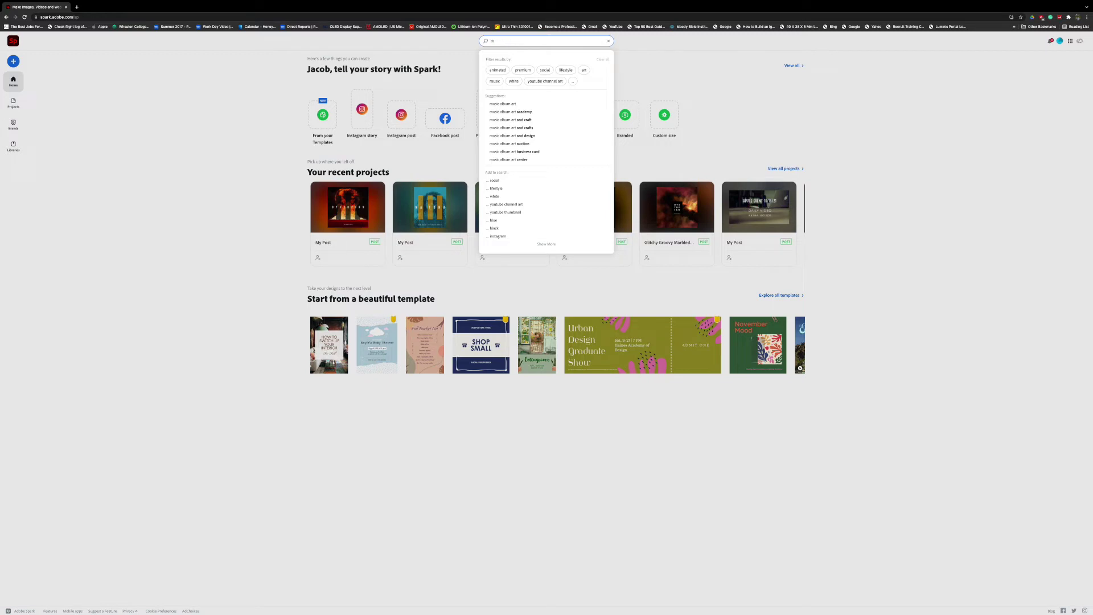
type("channle ar")
key("BackSpace")
key("BackSpace")
key("BackSpace")
key("BackSpace")
key("BackSpace")
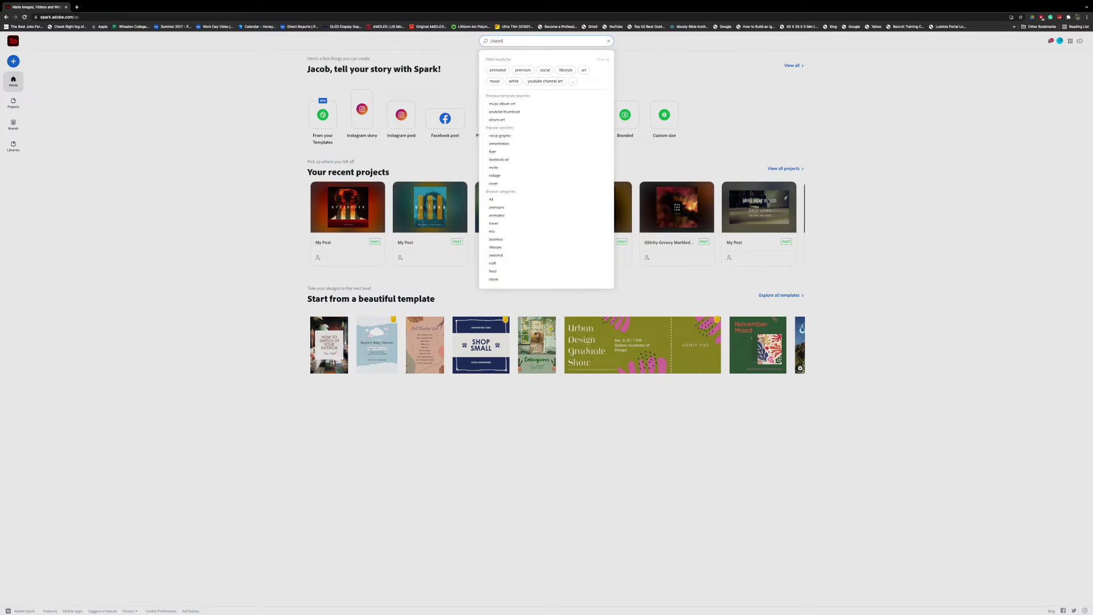
type("el art")
key("Return")
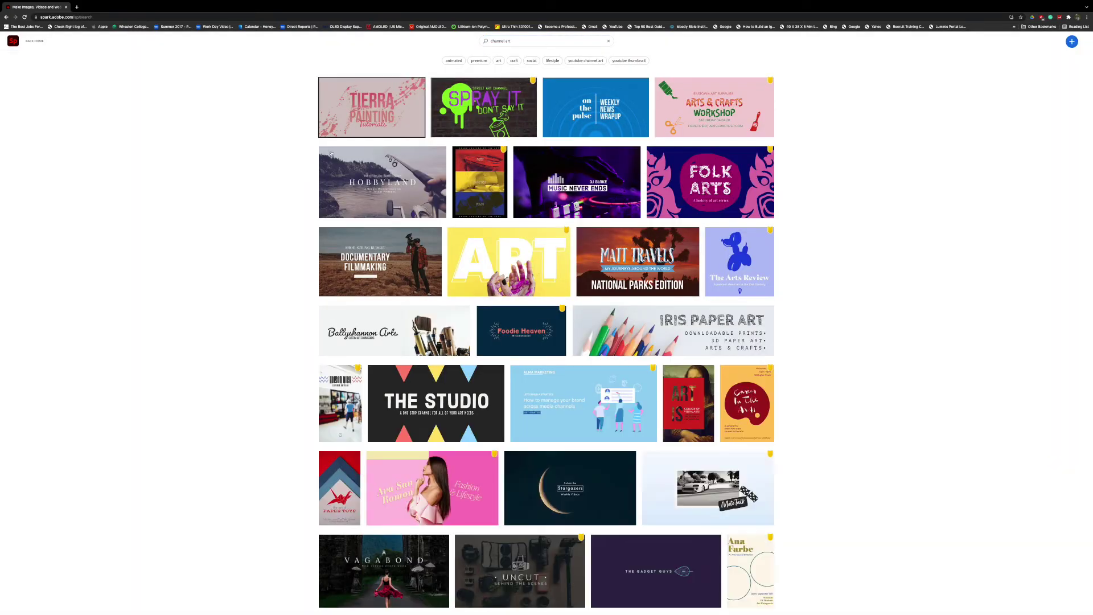
left_click(379, 186)
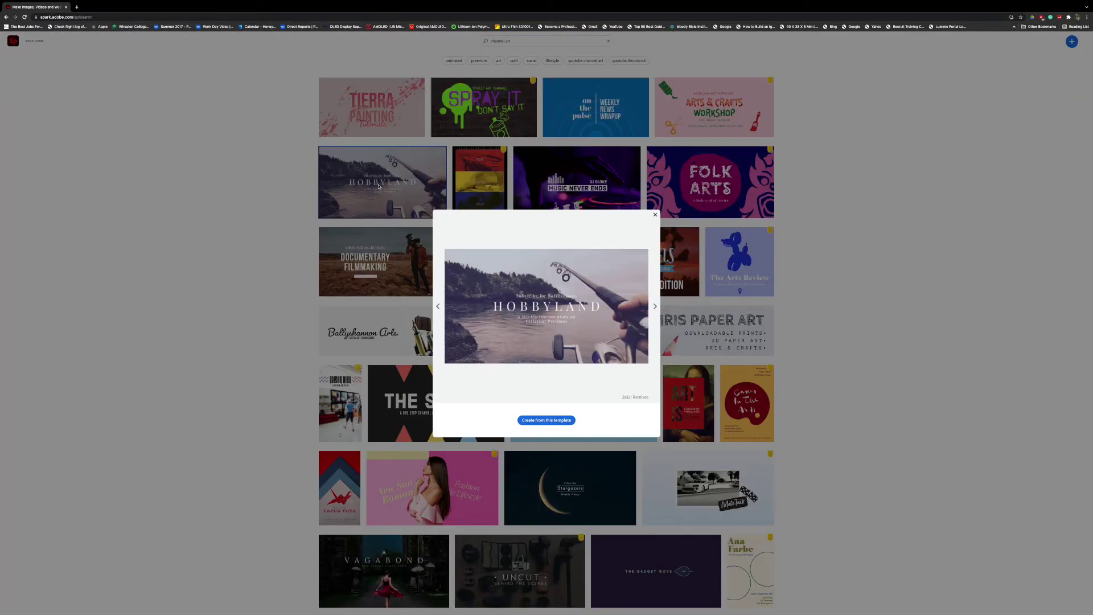
left_click(545, 419)
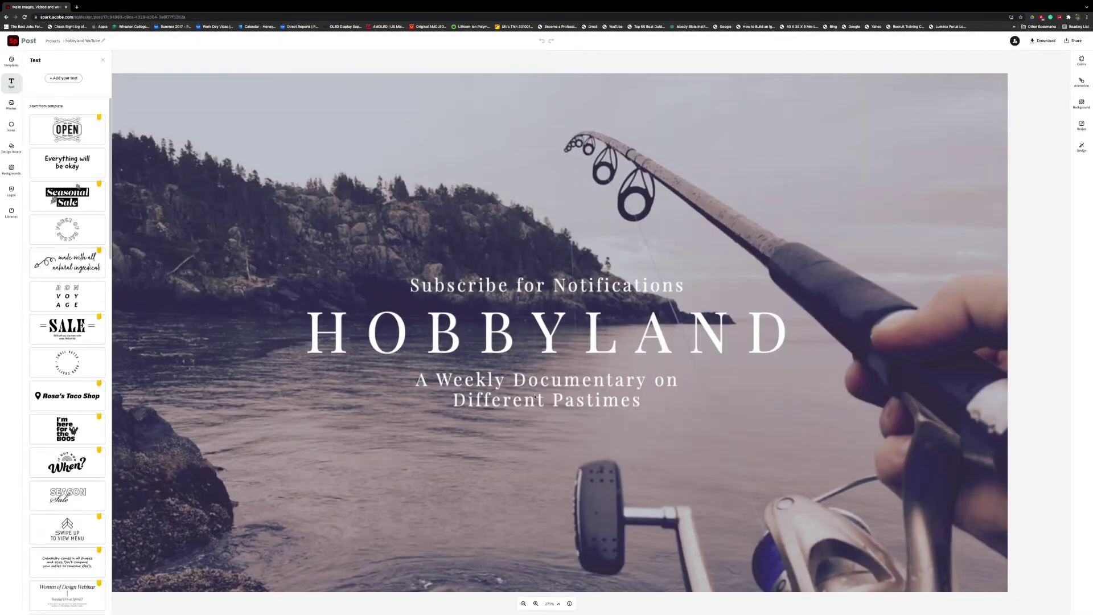
- Replace the HOBBYLAND title with the channel owner's full name and the line above it with "Daily Videos"
left_click(503, 343)
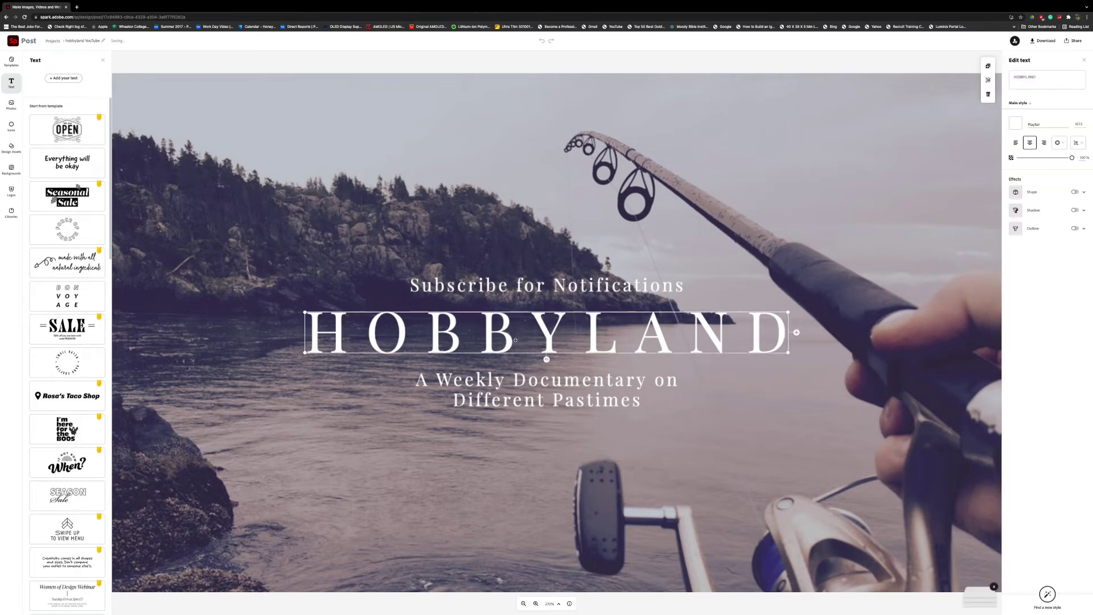
left_click(1023, 78)
type("Jacob Etse")
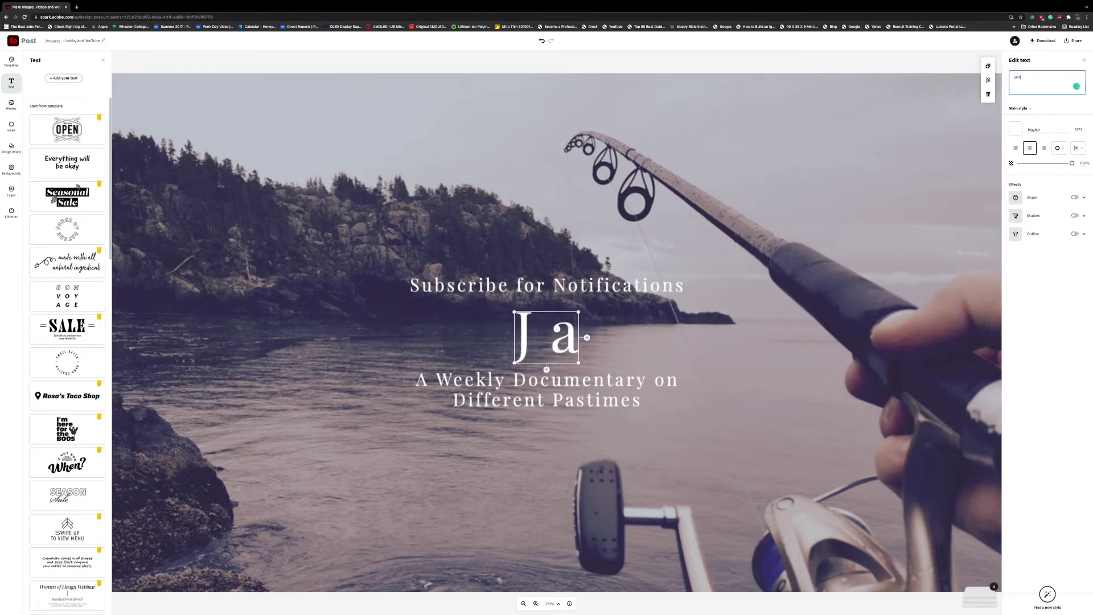
type("p")
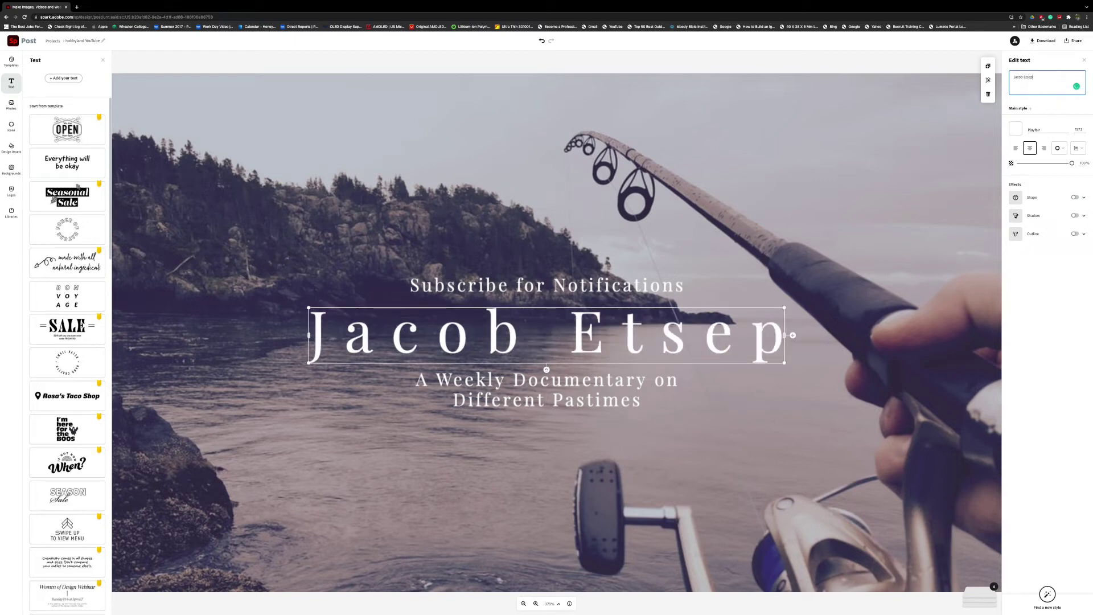
key("BackSpace")
key("BackSpace")
key("BackSpace")
key("BackSpace")
type("stepo")
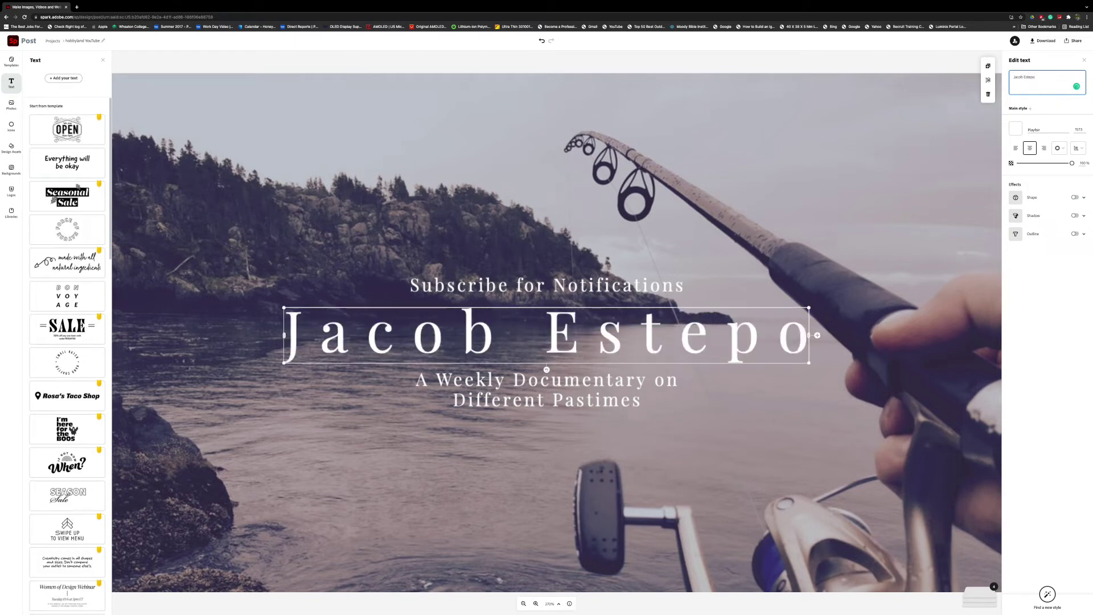
key("BackSpace")
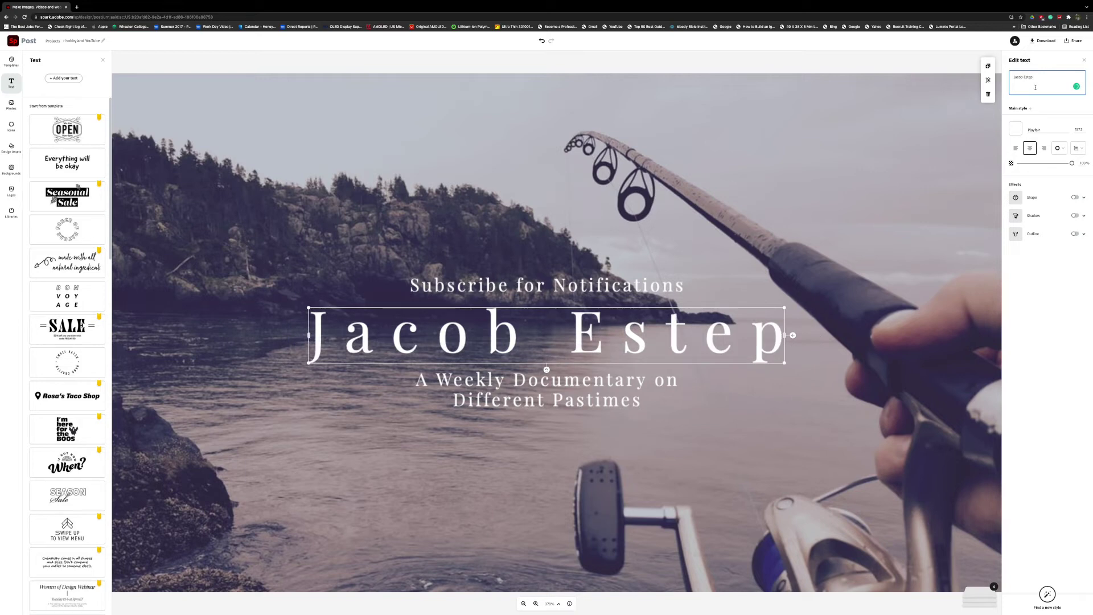
left_click(563, 287)
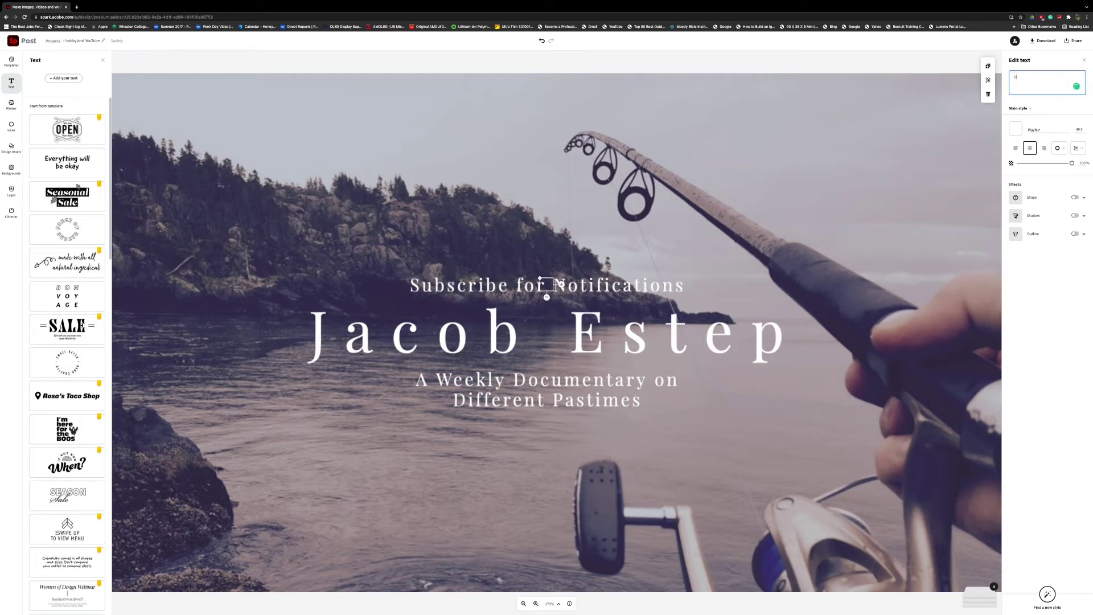
type("Daily Videos")
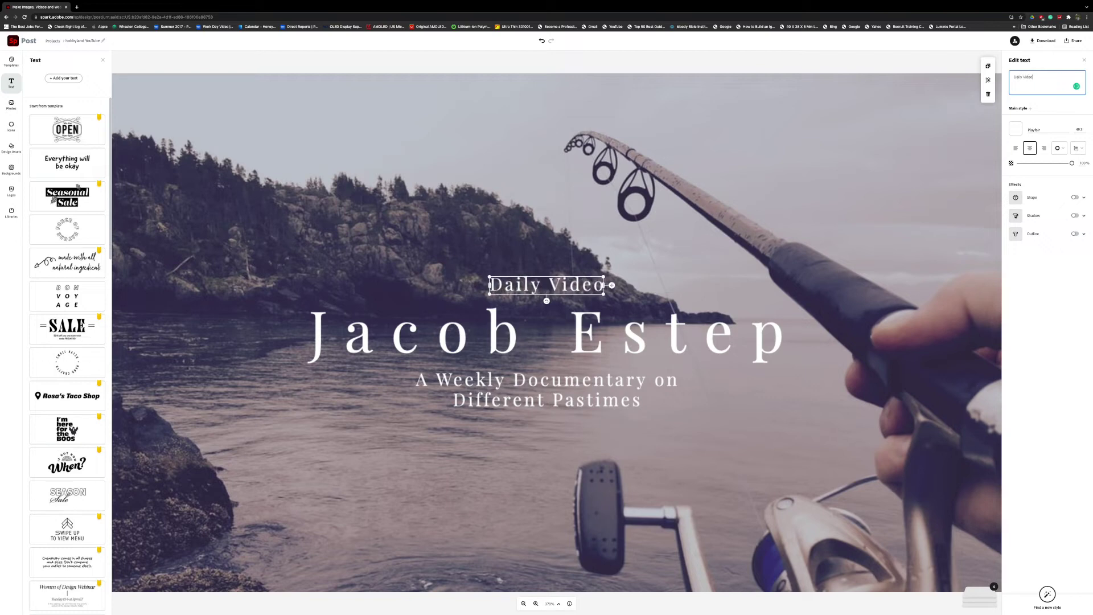
- Replace the subtitle below the channel owner's name with "Music, Photography, Videos, Tech"
left_click(560, 400)
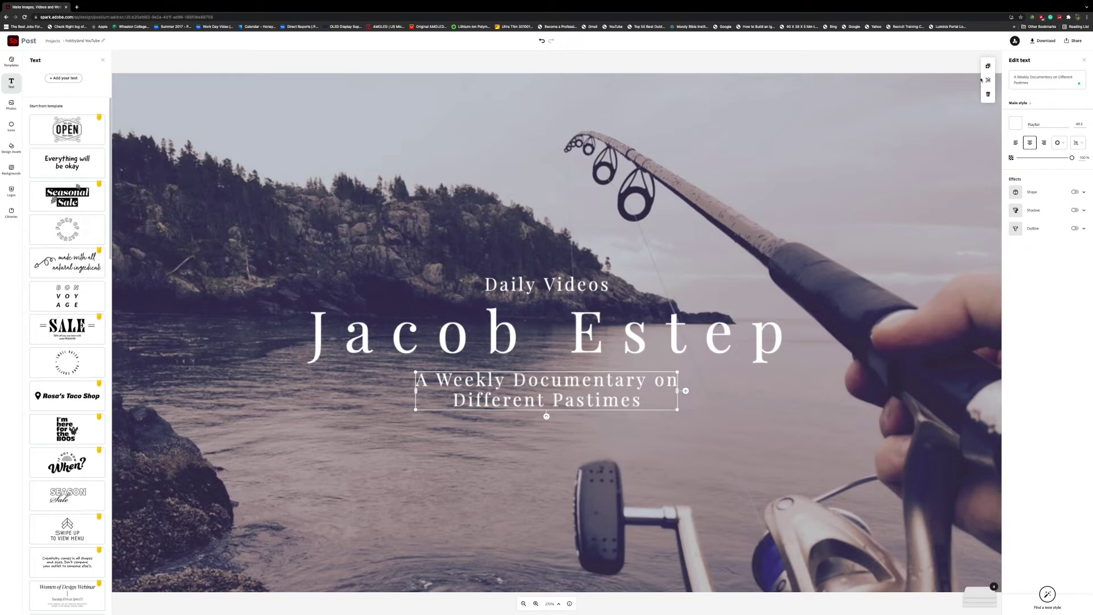
left_click(1049, 78)
key("super+a")
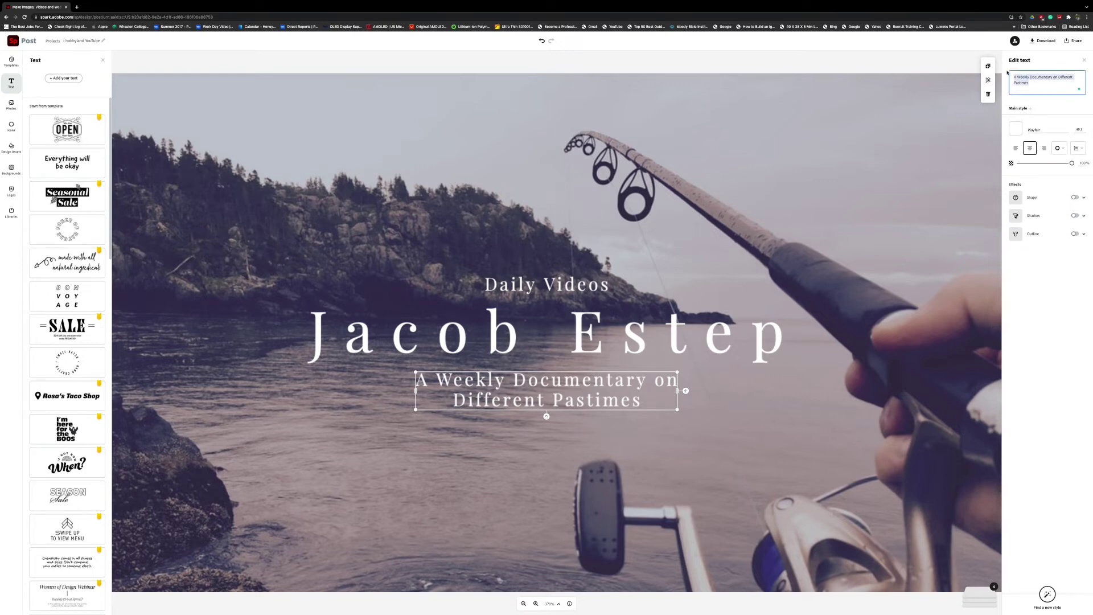
type("Music")
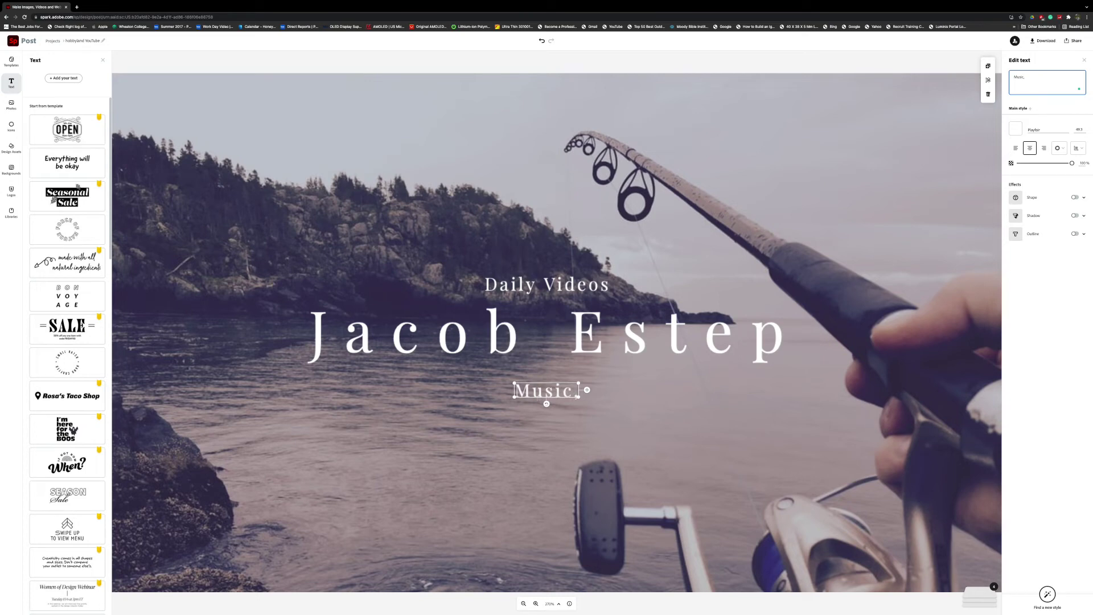
type(", Photography,")
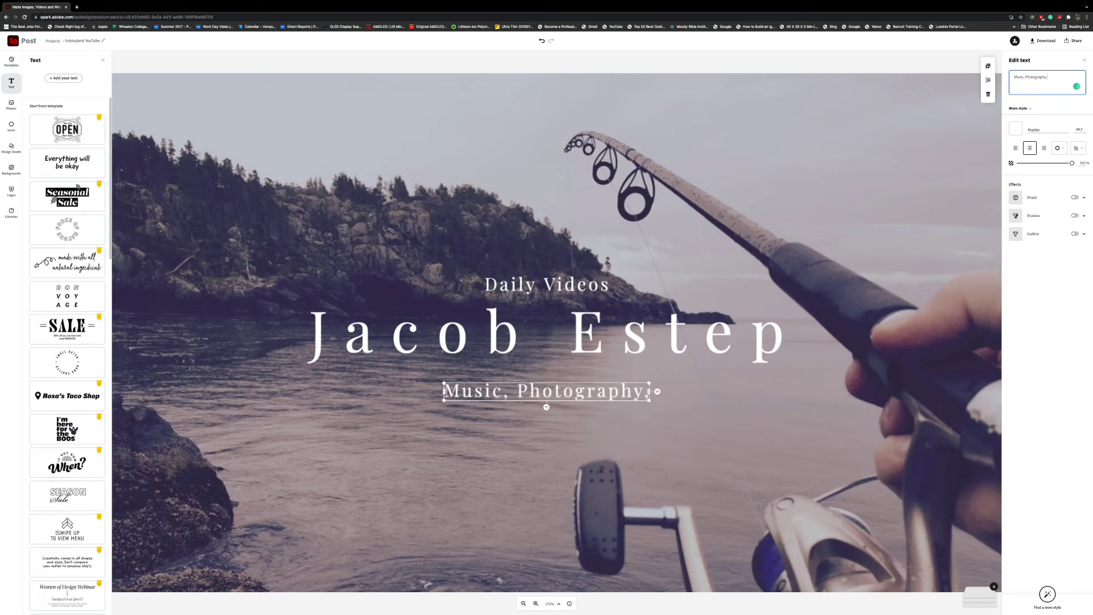
type(" Videos")
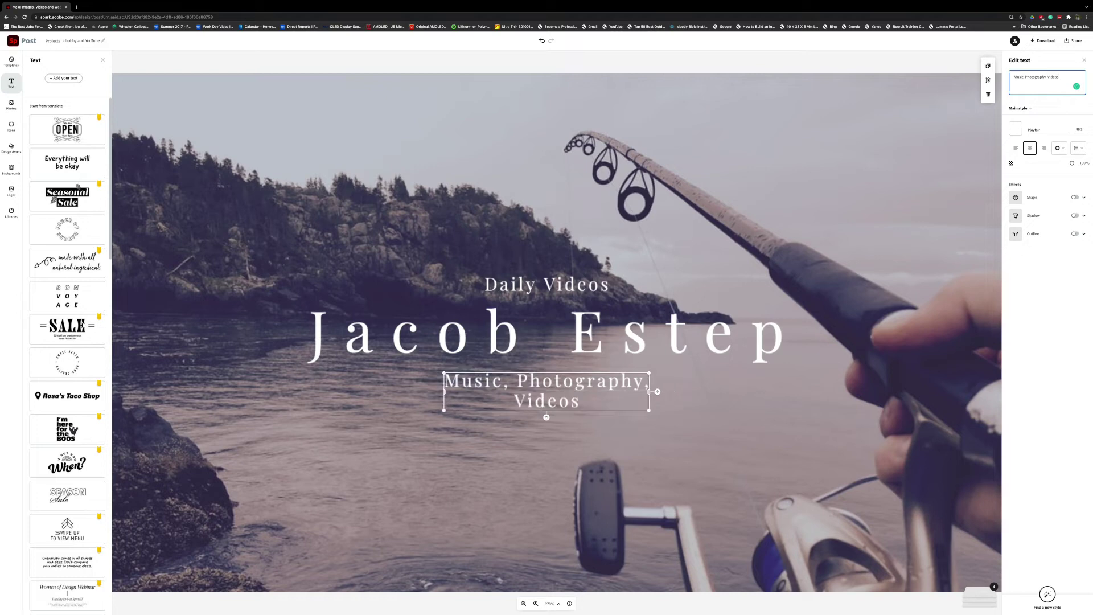
type(",")
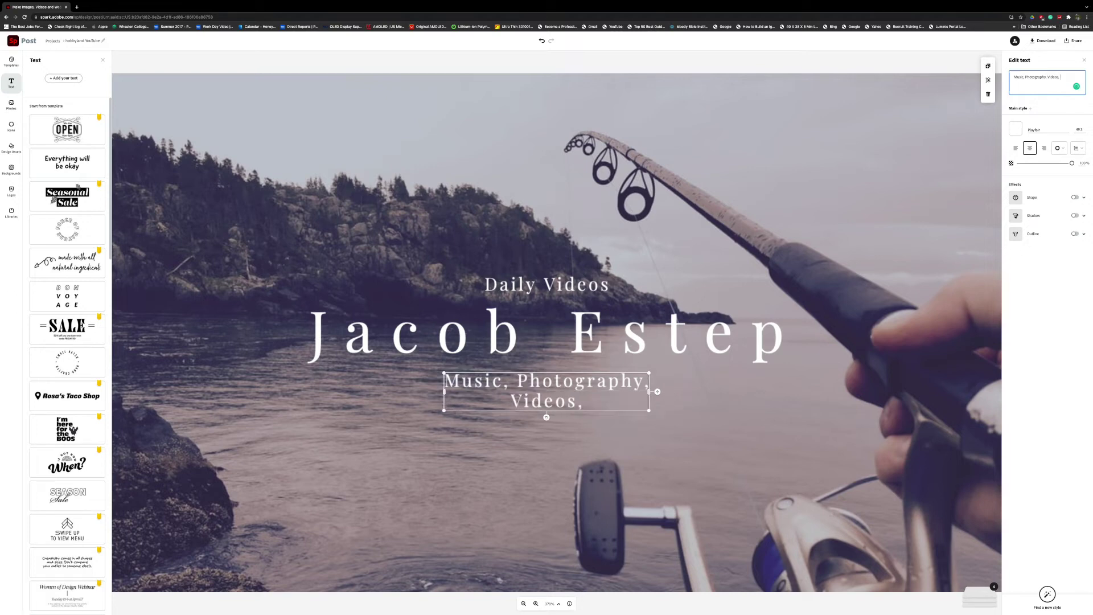
type(" TEc")
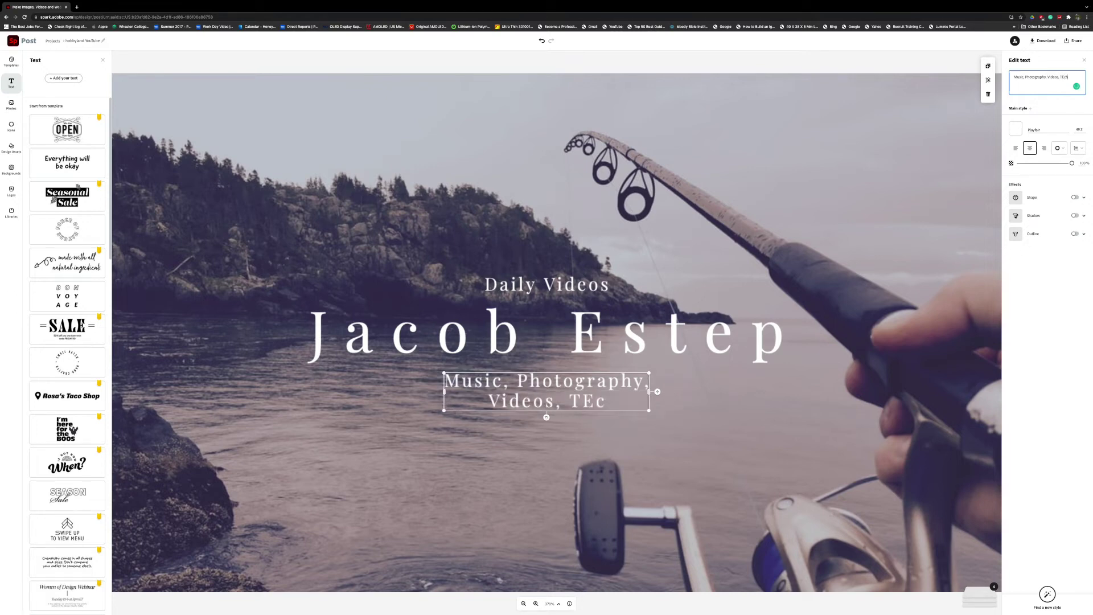
key("BackSpace")
key("BackSpace")
type("ech")
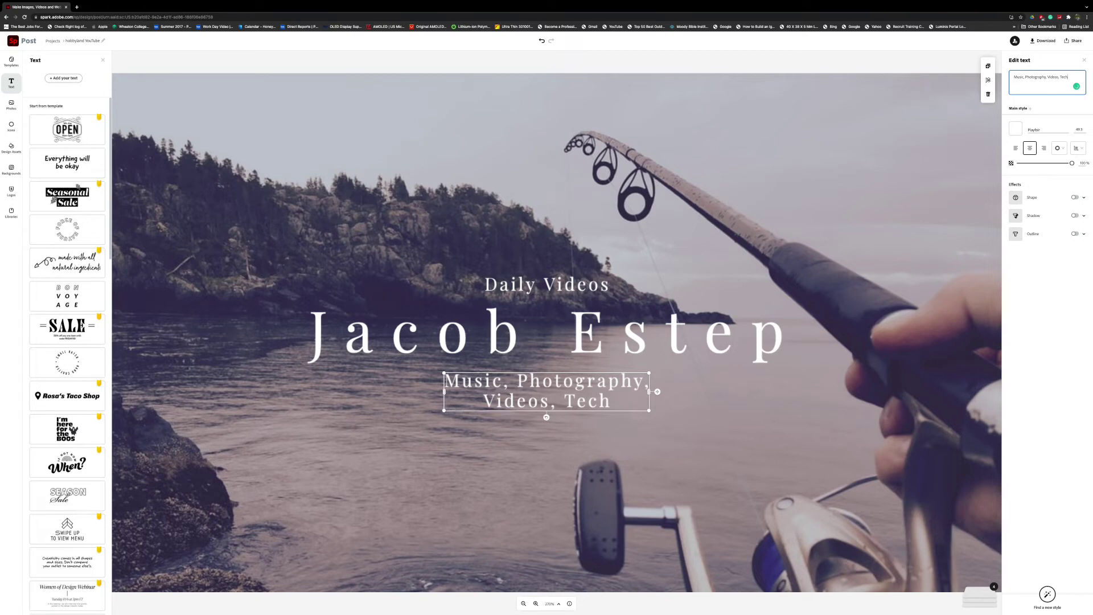
- Search the free photos for "videos" and replace the fishing background with the green-lit corridor photo
left_click(861, 215)
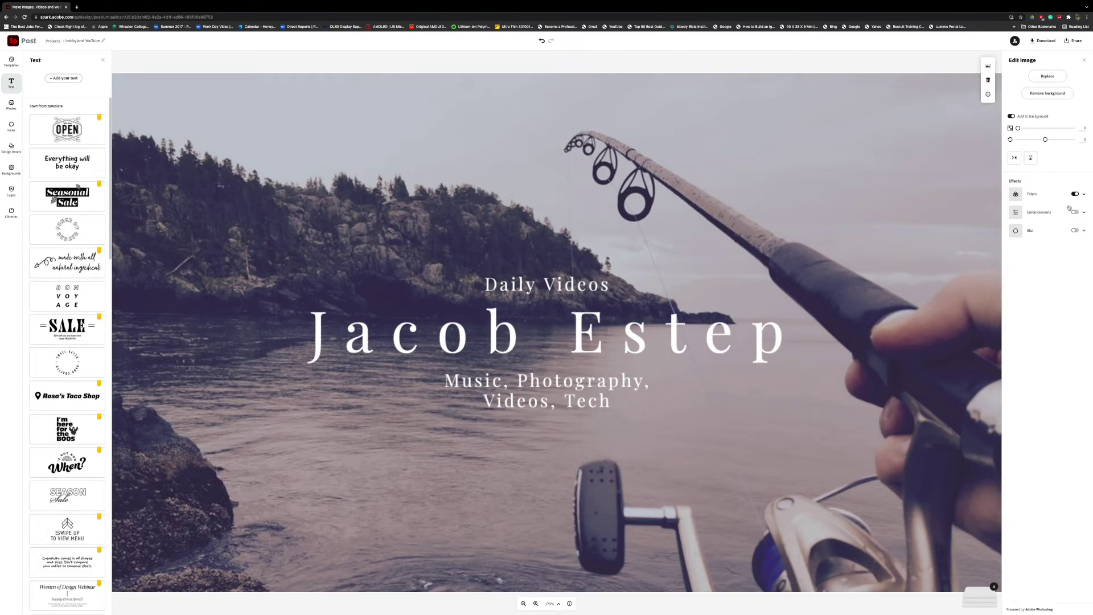
left_click(1047, 76)
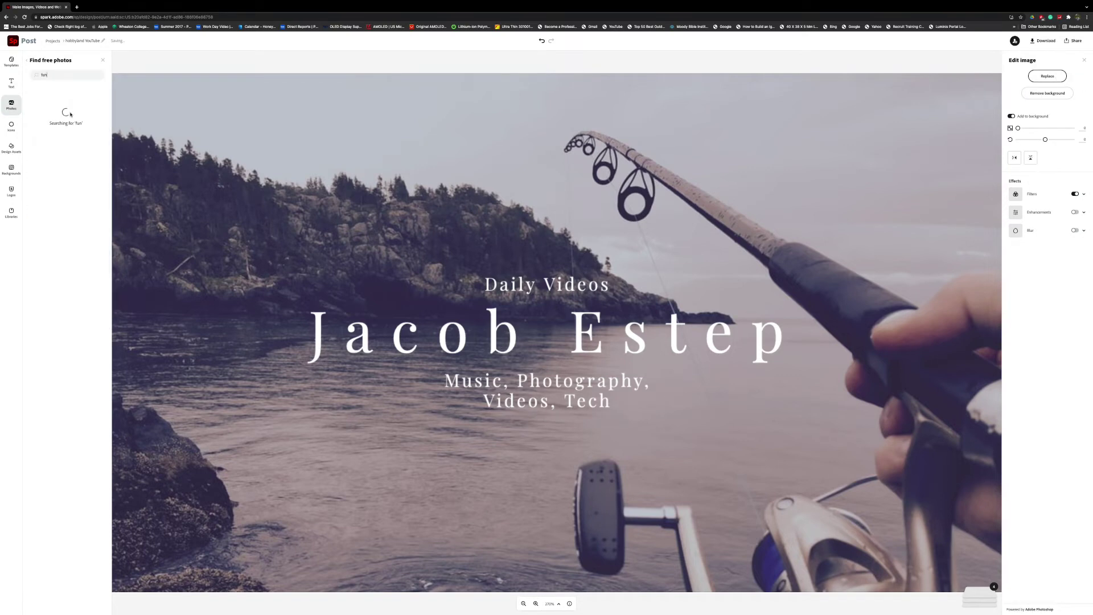
type("p")
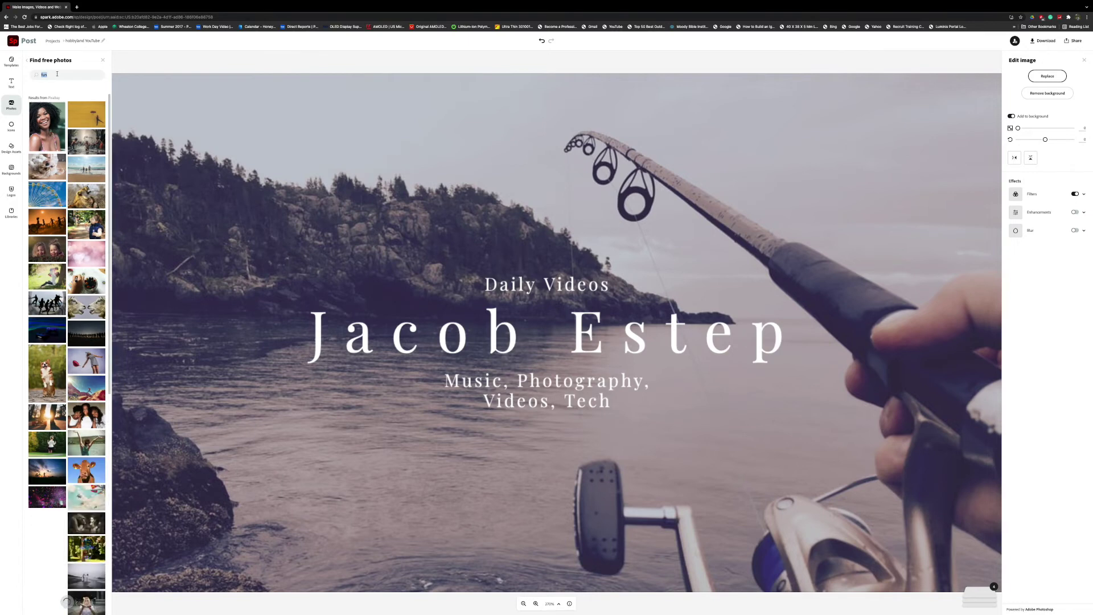
key("BackSpace")
type("videos")
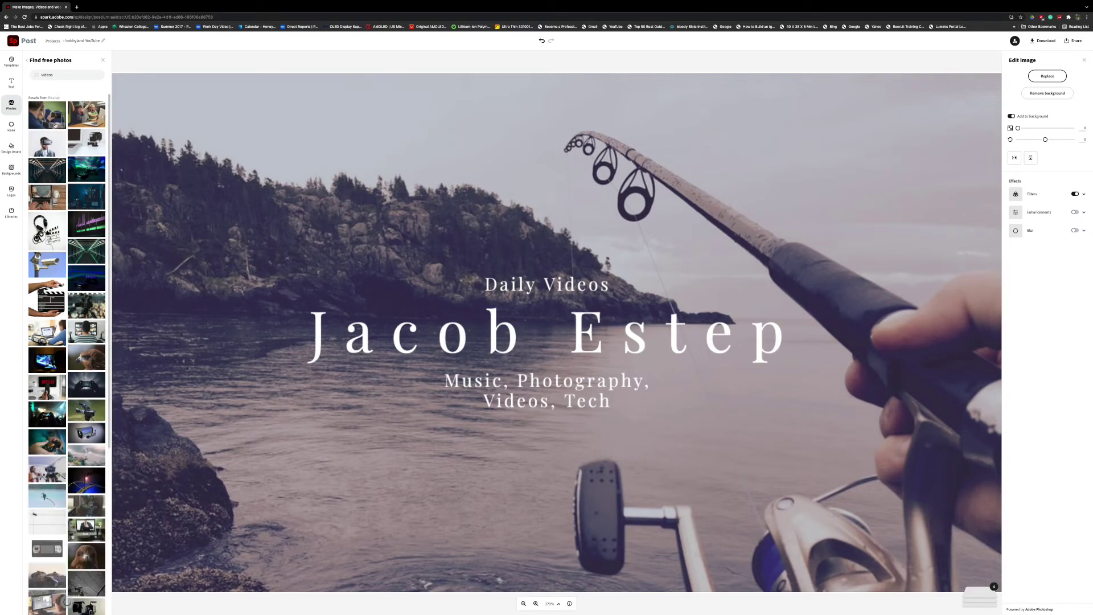
left_click(89, 253)
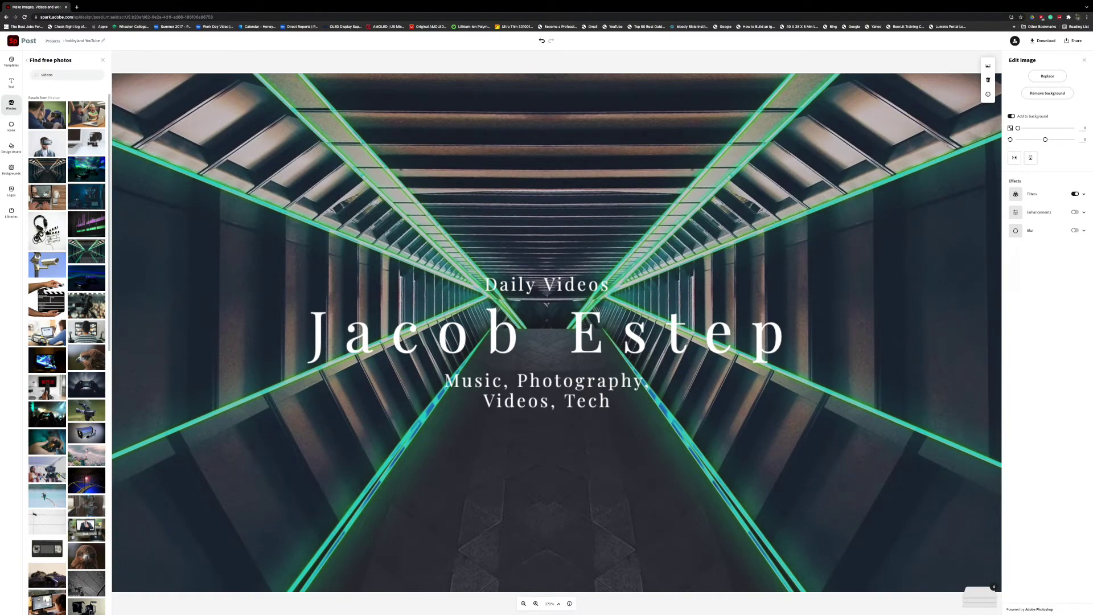
- Try the unlit corridor photo from the same results and delete the added image
left_click(36, 165)
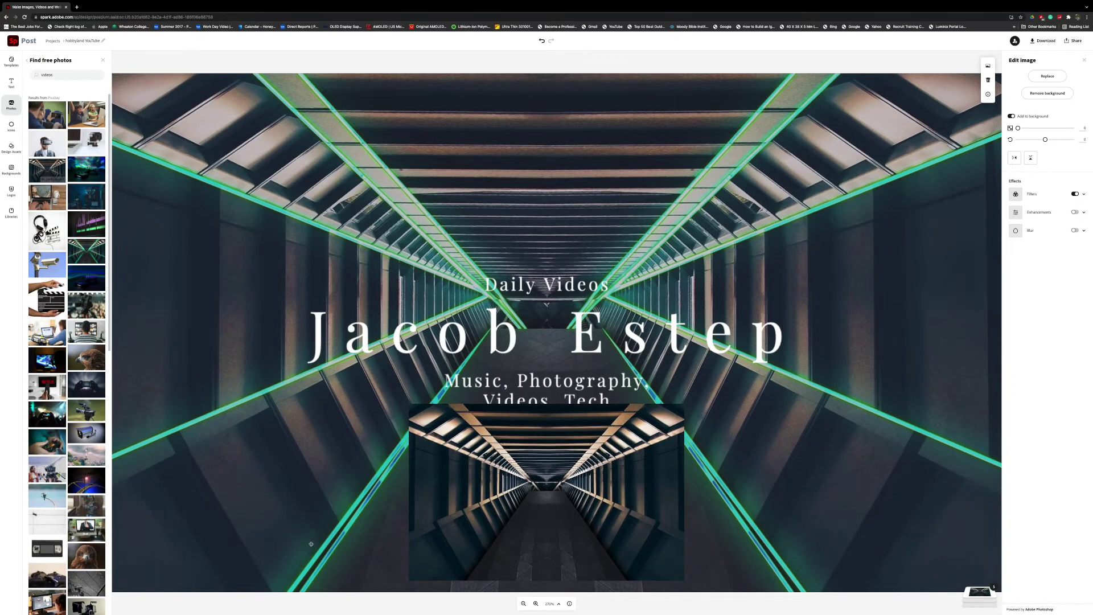
left_click(442, 509)
key("Delete")
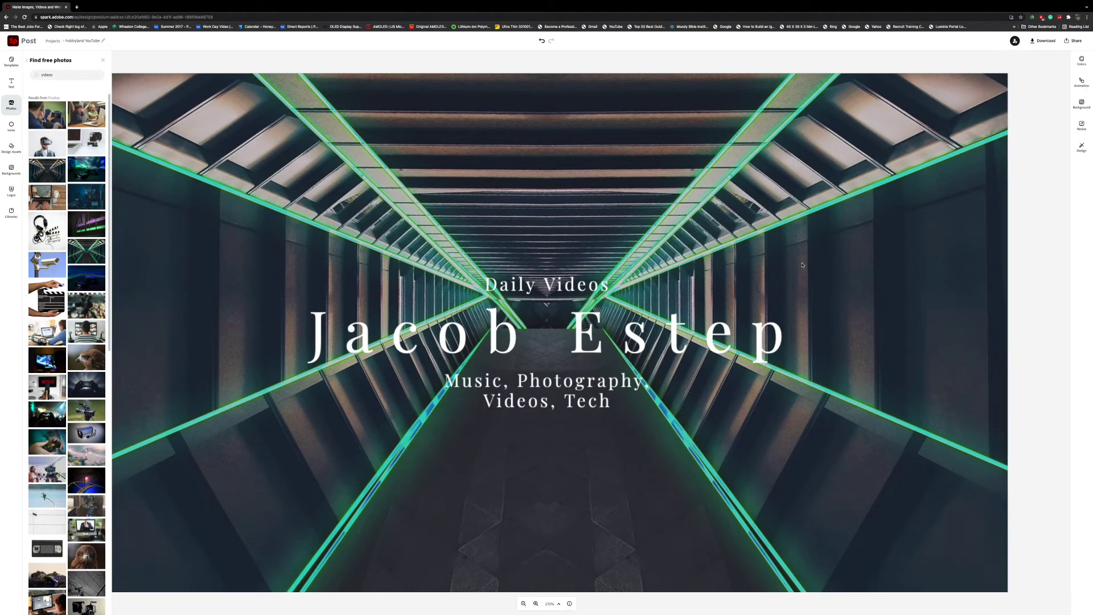
- Select the background image for replacement and browse the free photos for "videos" and "youtube"
left_click(467, 188)
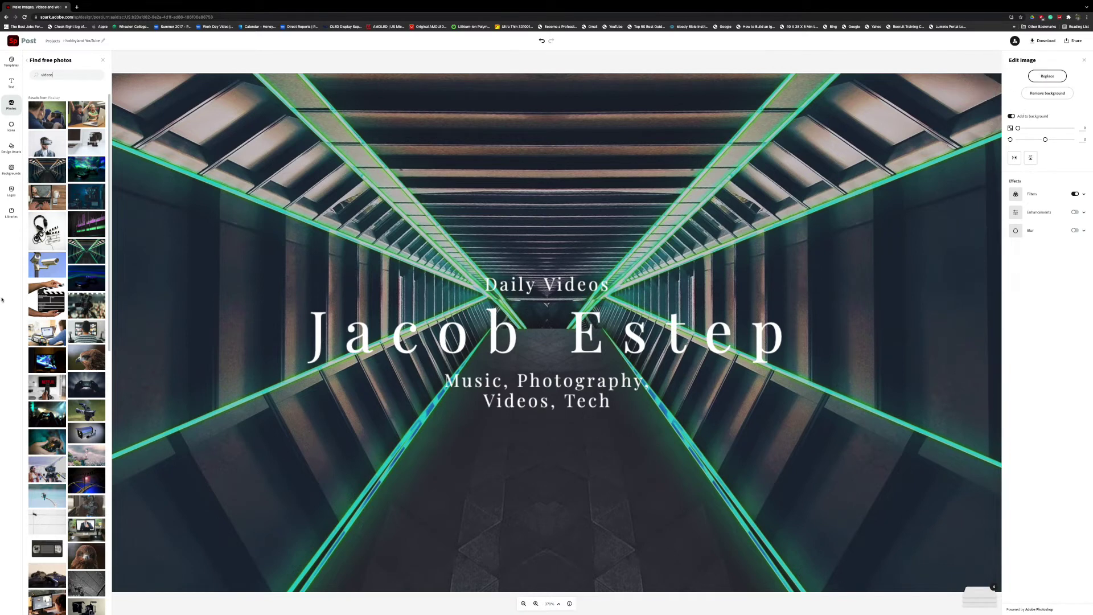
scroll(79, 376, "down", 3)
scroll(79, 376, "down", 5)
scroll(74, 372, "down", 5)
scroll(74, 371, "down", 3)
scroll(74, 371, "down", 5)
scroll(74, 371, "down", 4)
scroll(74, 371, "down", 12)
scroll(74, 371, "up", 20)
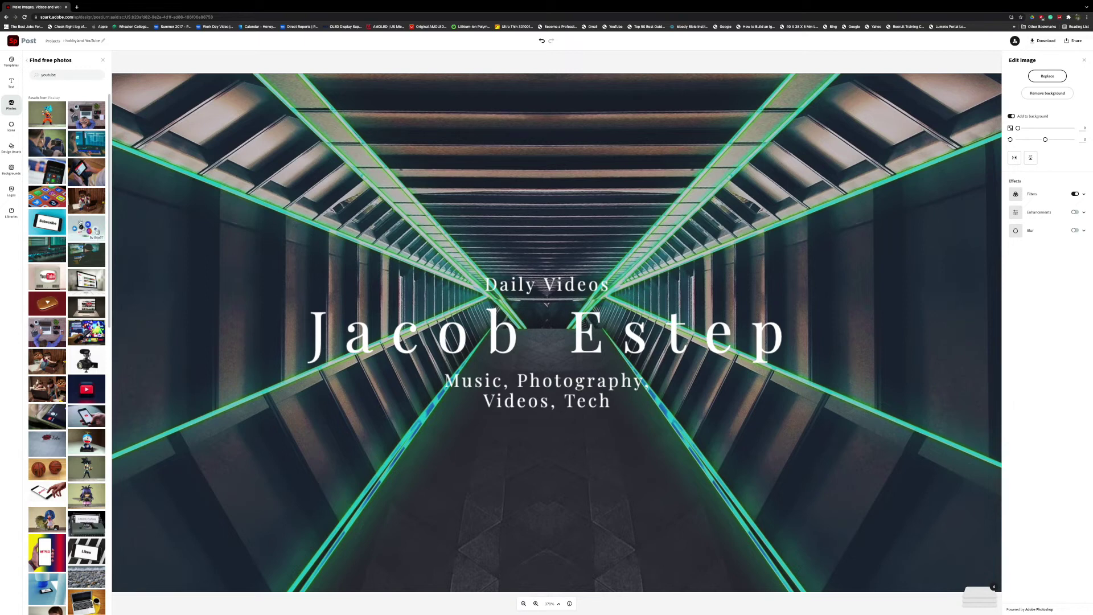
scroll(63, 356, "down", 4)
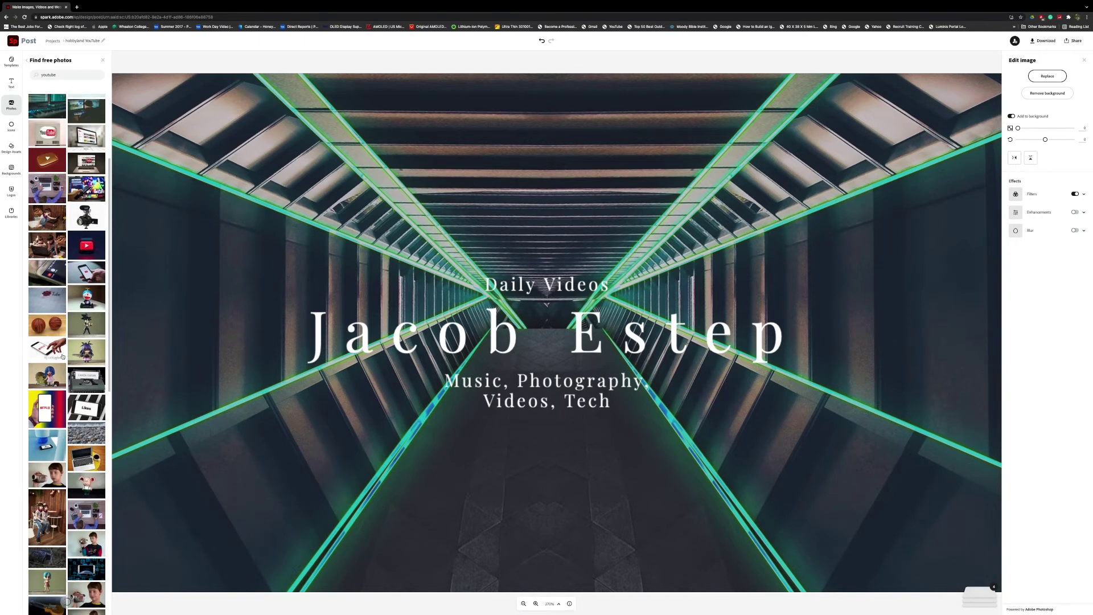
scroll(63, 356, "down", 5)
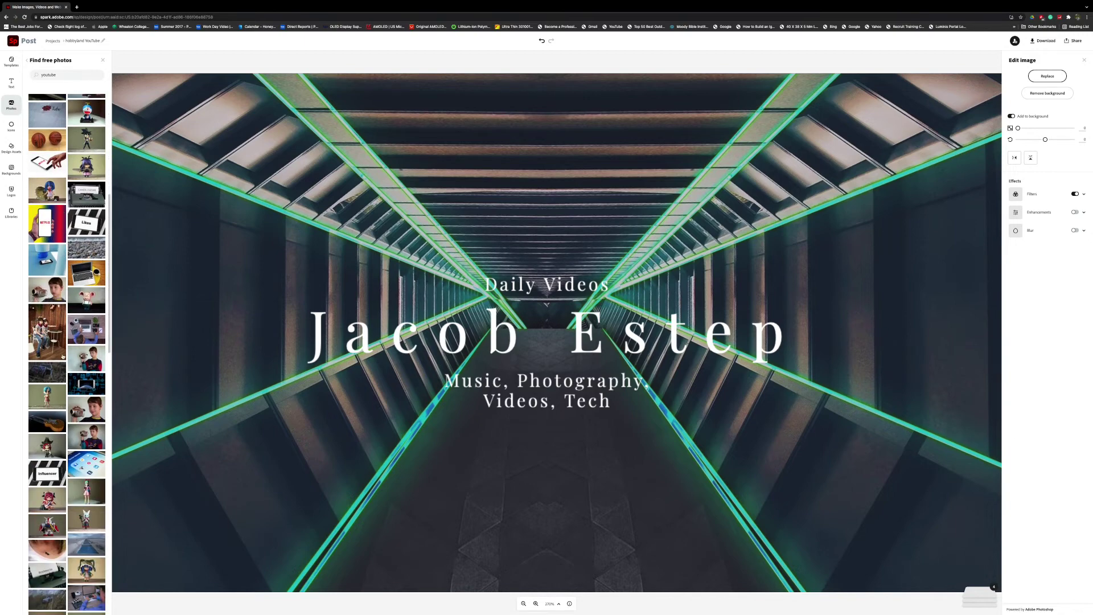
scroll(63, 355, "down", 6)
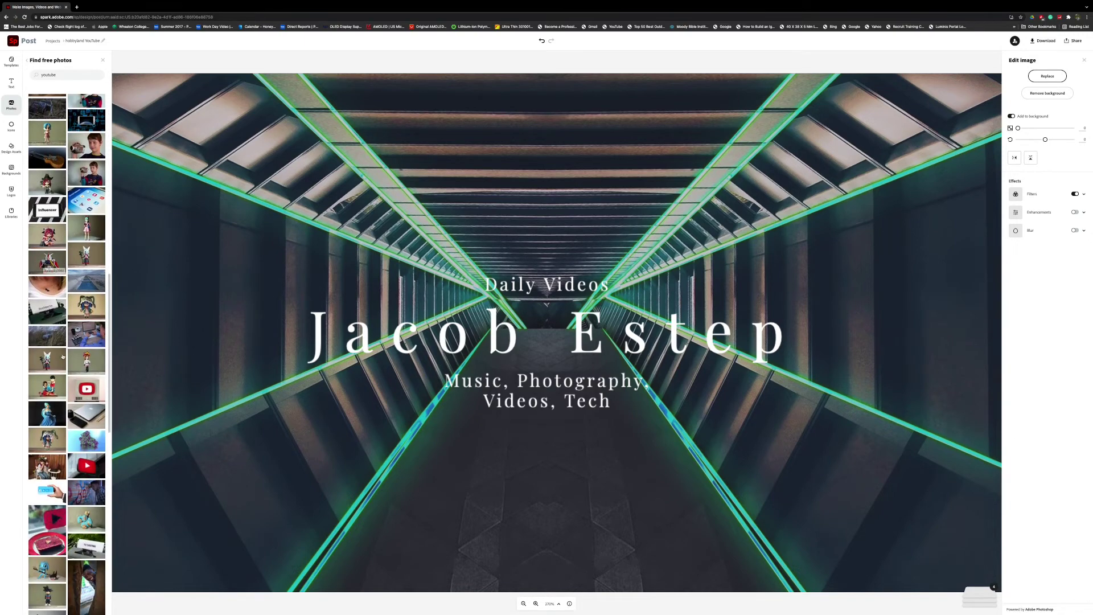
scroll(62, 357, "down", 7)
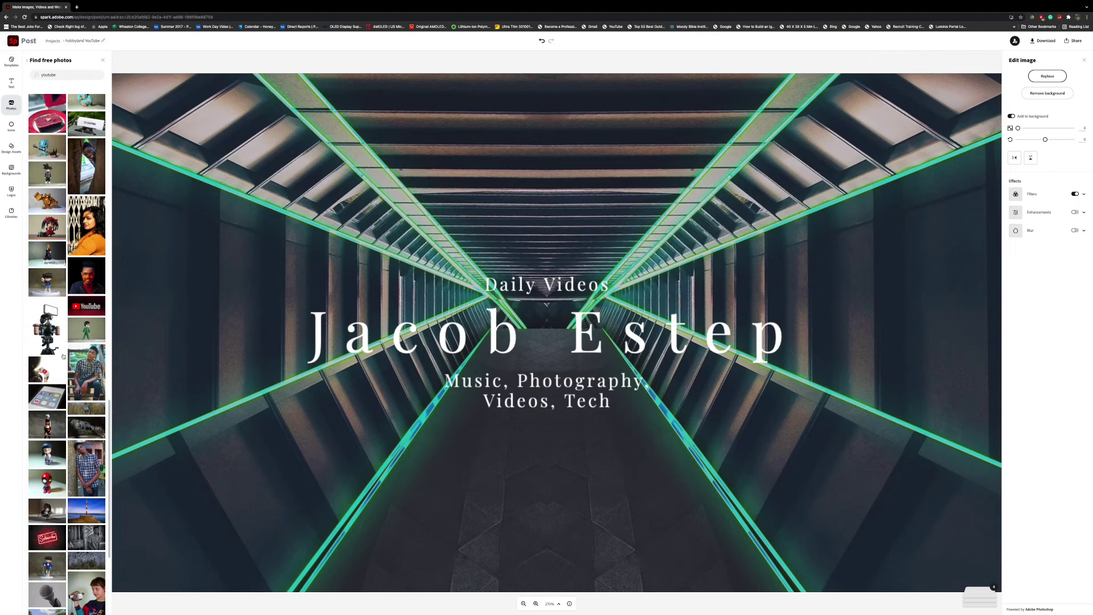
scroll(62, 356, "up", 18)
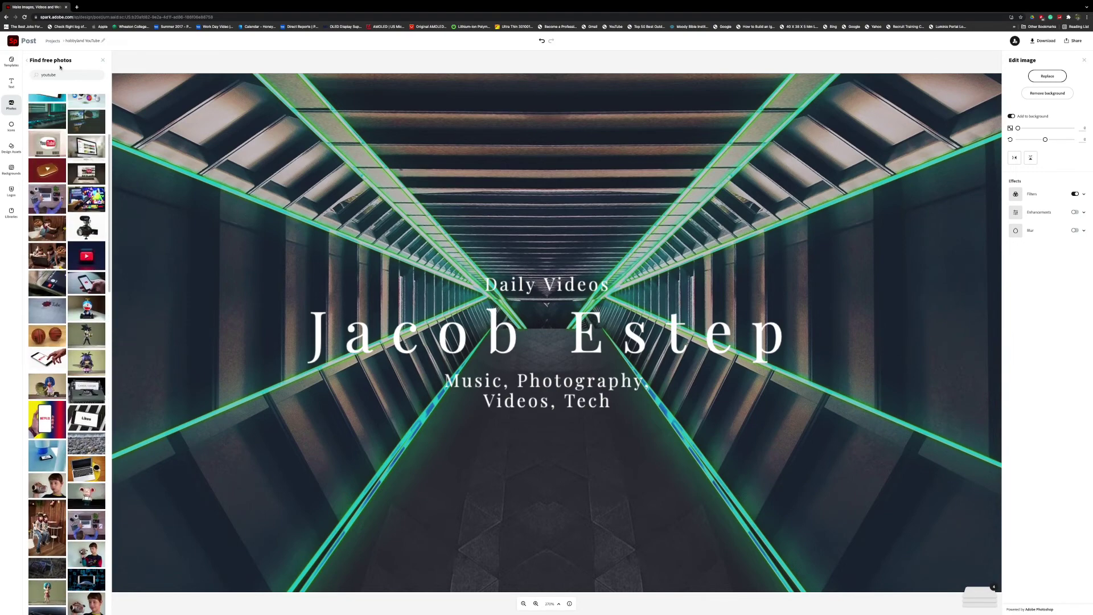
- Search the free photos for "Media creation" and "Media", and replace the background with the hand-held clapperboard photo
double_click(49, 77)
type("Media creat")
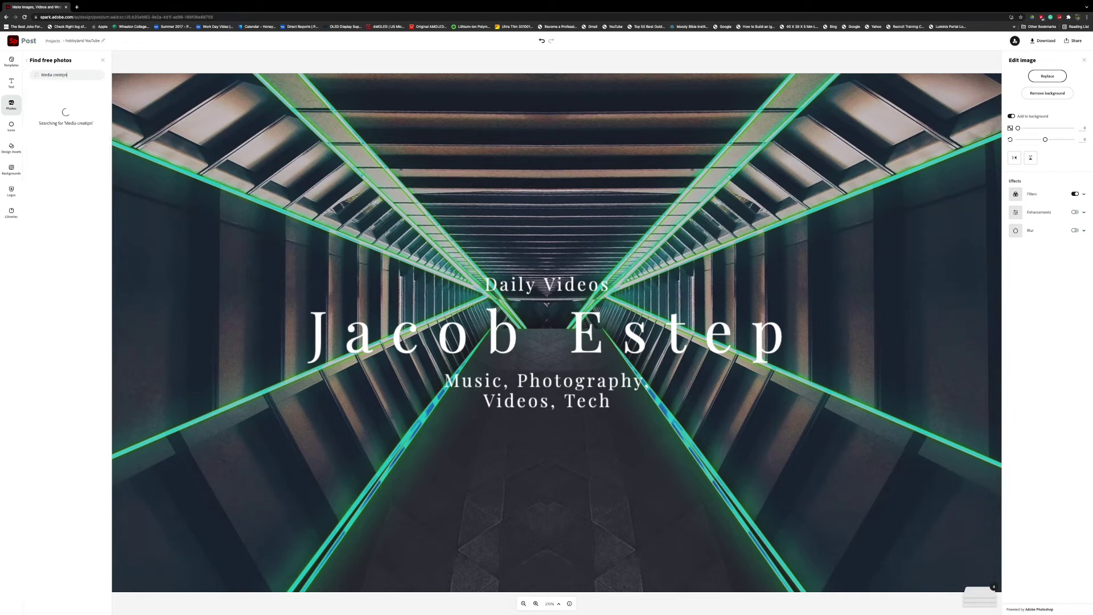
type("ion")
double_click(58, 74)
key("BackSpace")
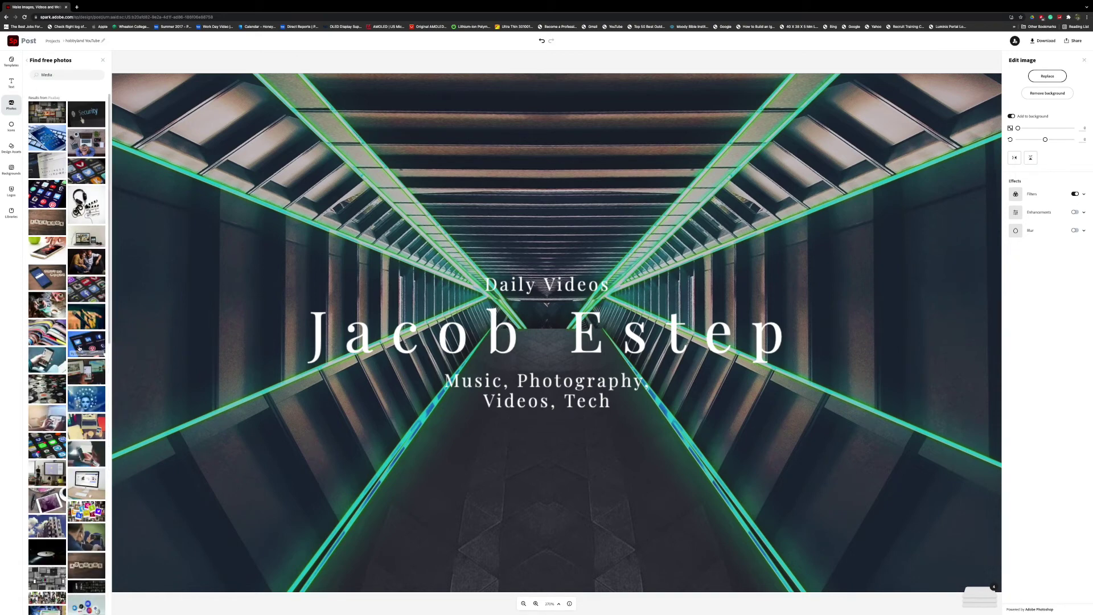
scroll(88, 471, "down", 5)
scroll(88, 469, "down", 6)
scroll(87, 469, "down", 1)
left_click(49, 342)
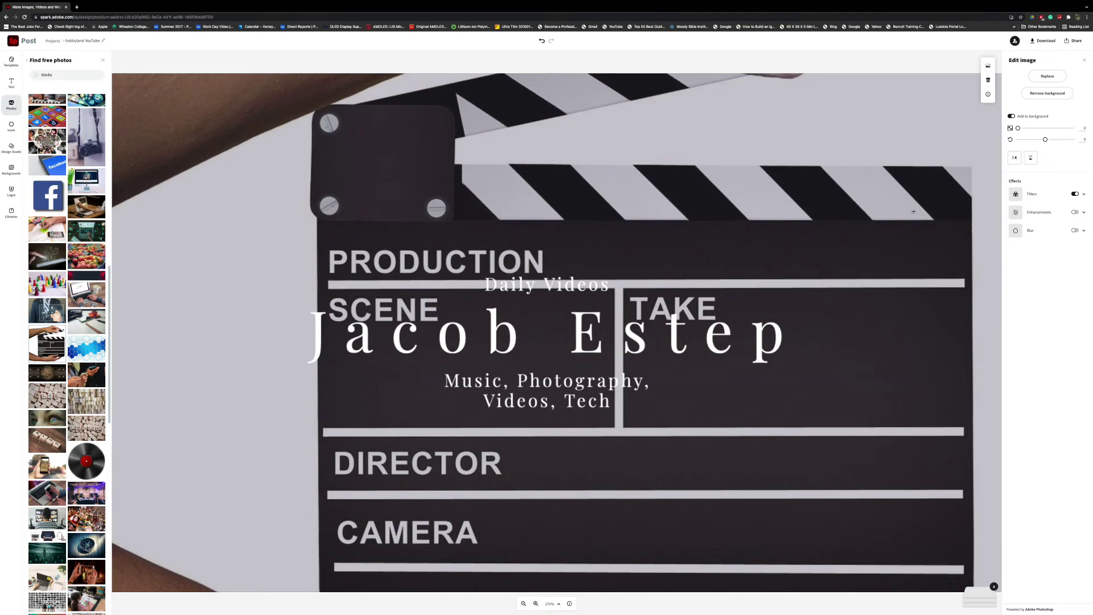
- Change the background image's filter to Darken
left_click(1076, 194)
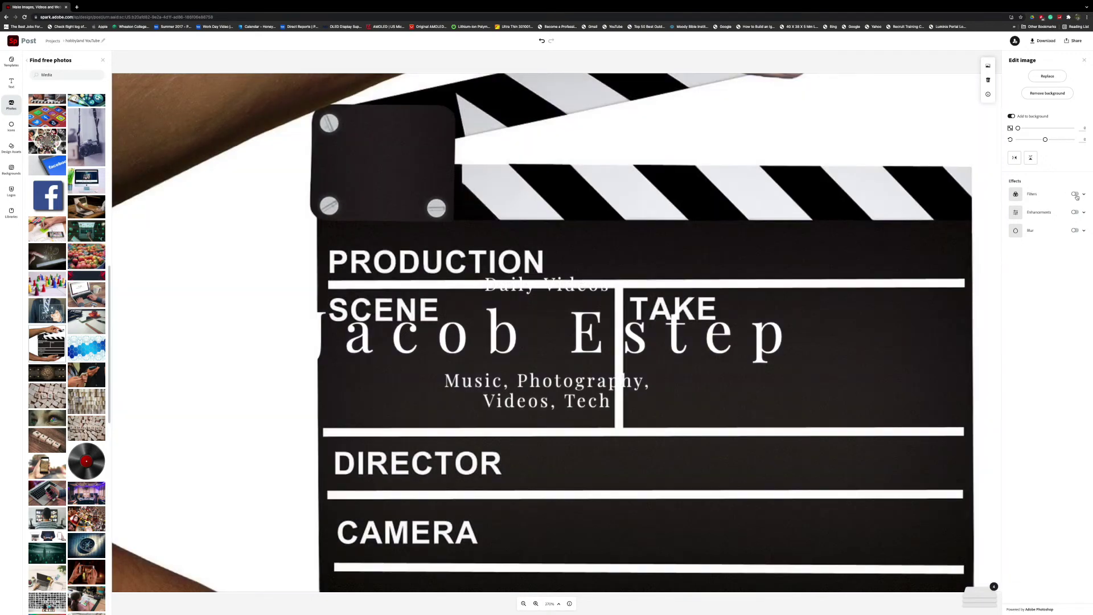
left_click(1075, 195)
left_click(1079, 221)
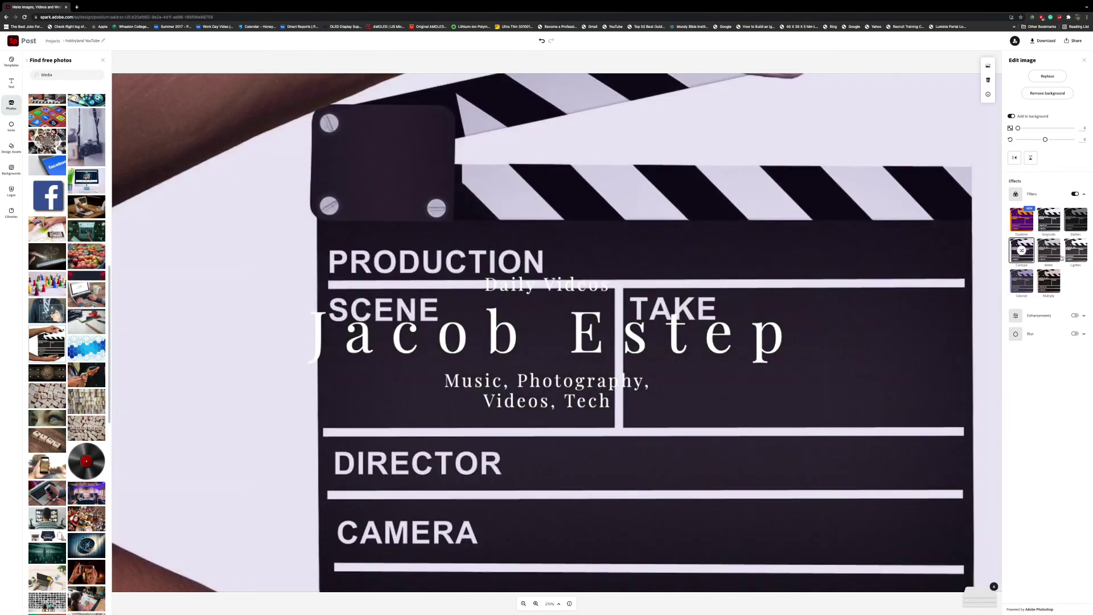
left_click(1081, 227)
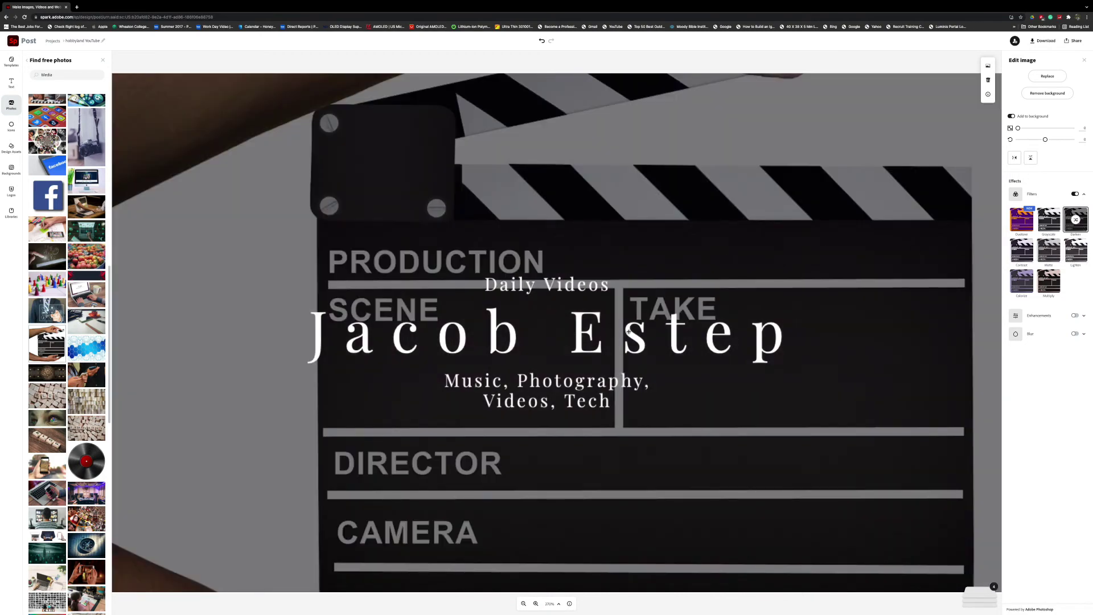
- Try a dark red text colour on the large name title and set it back to white
left_click(589, 334)
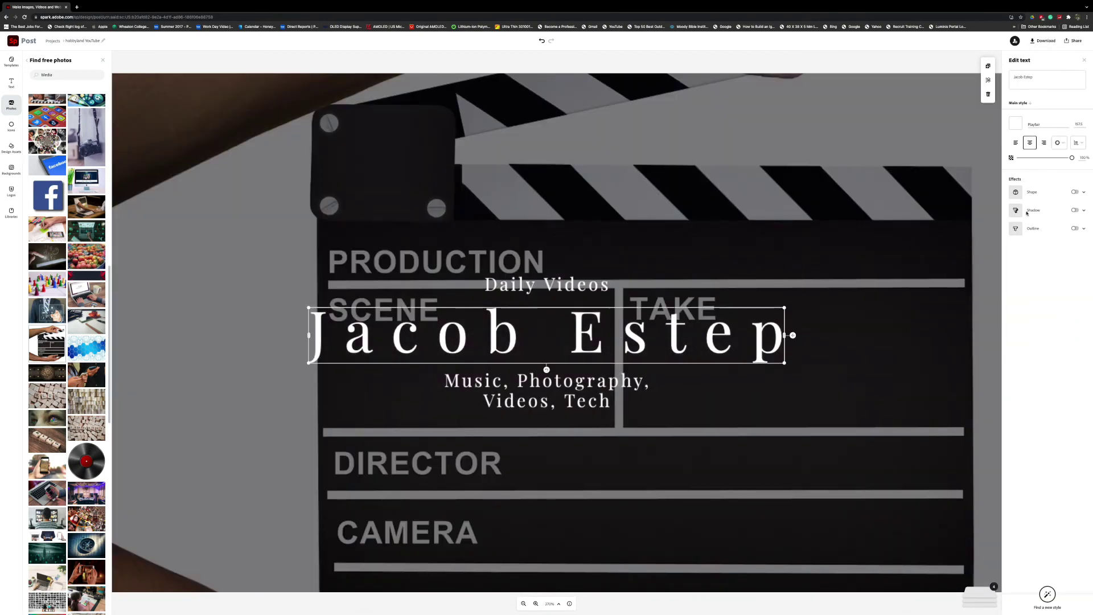
left_click(1016, 124)
left_click_drag(1052, 212, 1080, 207)
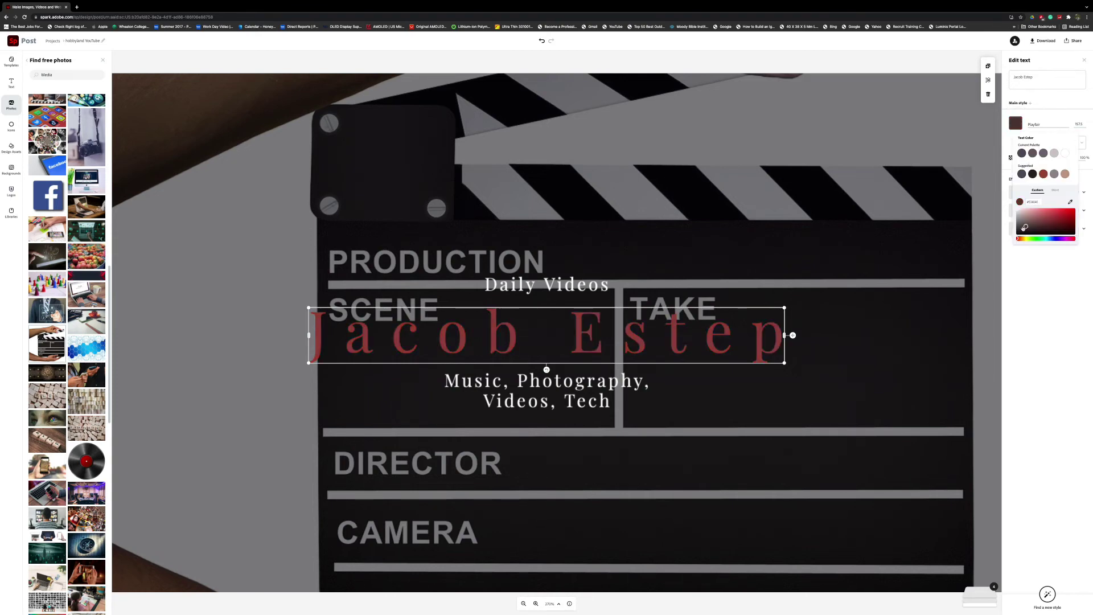
left_click(1064, 153)
- Search the free photos for "mountains" and replace the background with the aerial photo of snowy peaks under a dark blue sky
left_click(959, 130)
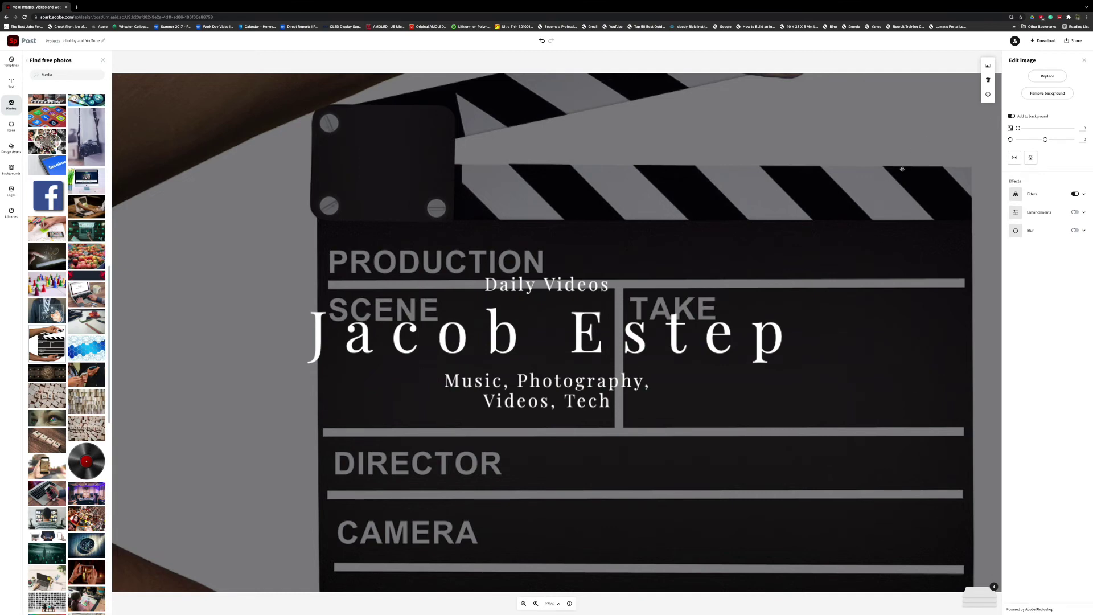
left_click(1048, 75)
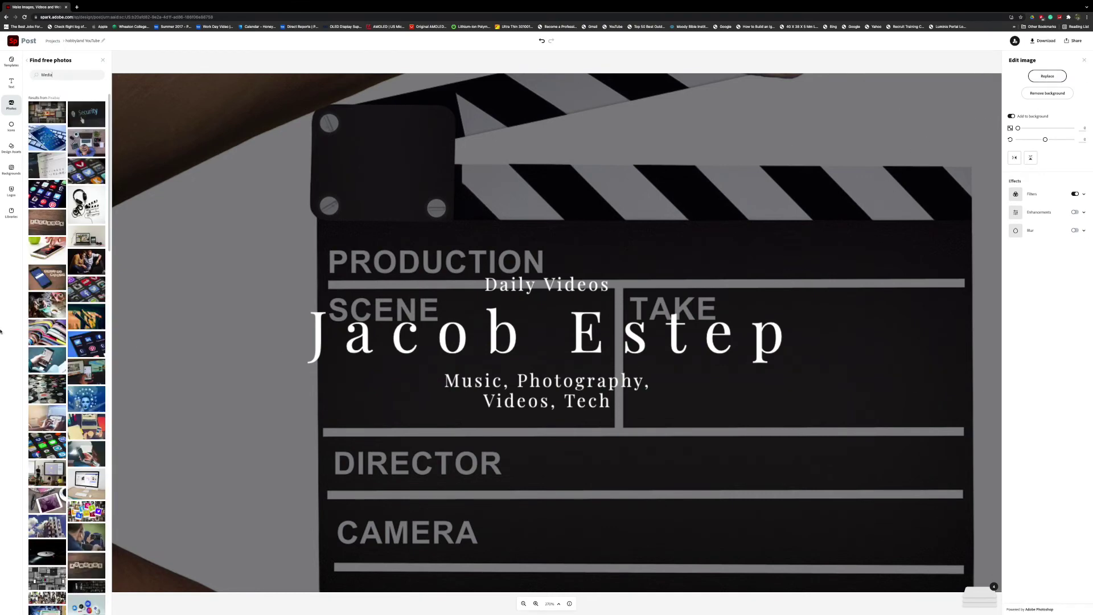
double_click(55, 75)
type("ypd")
key("BackSpace")
key("BackSpace")
key("BackSpace")
type("mp")
type("s")
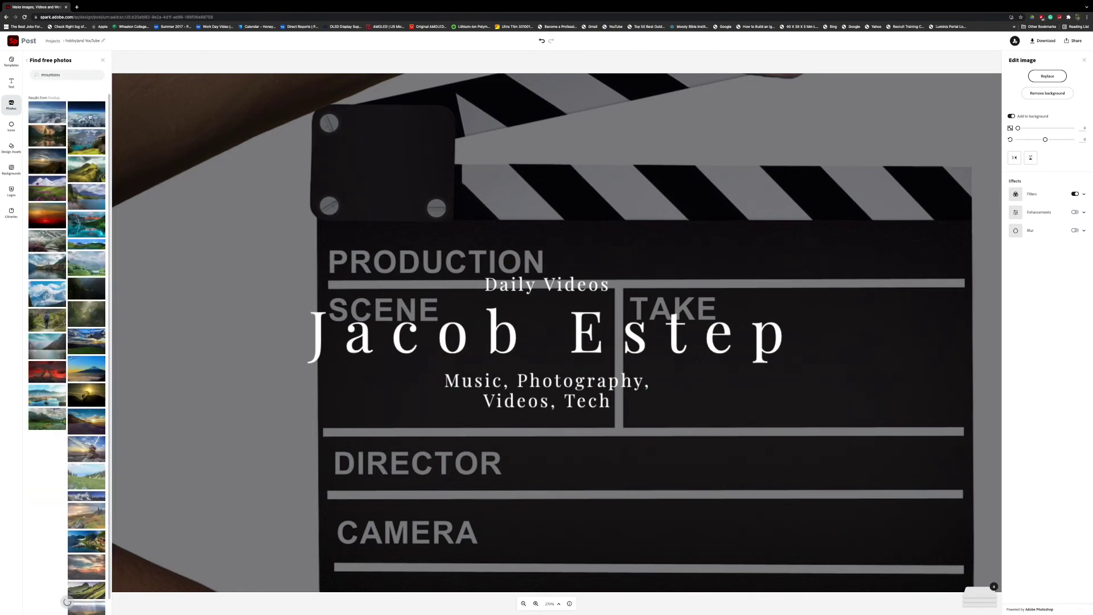
left_click(89, 117)
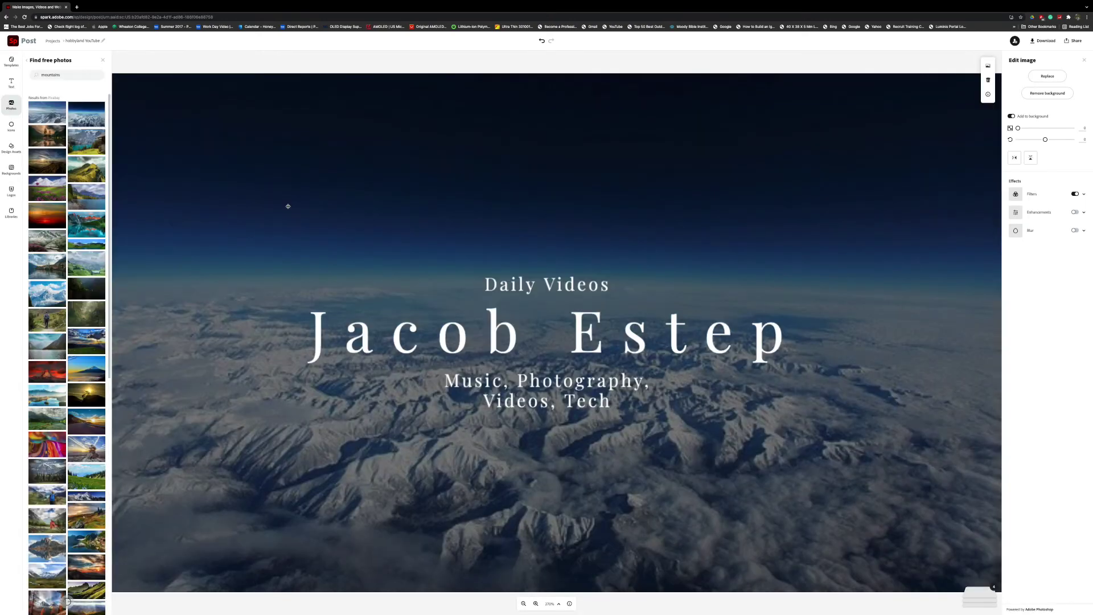
- Try to resize the channel art by entering a custom canvas width in pixels
left_click(1084, 60)
left_click(1081, 125)
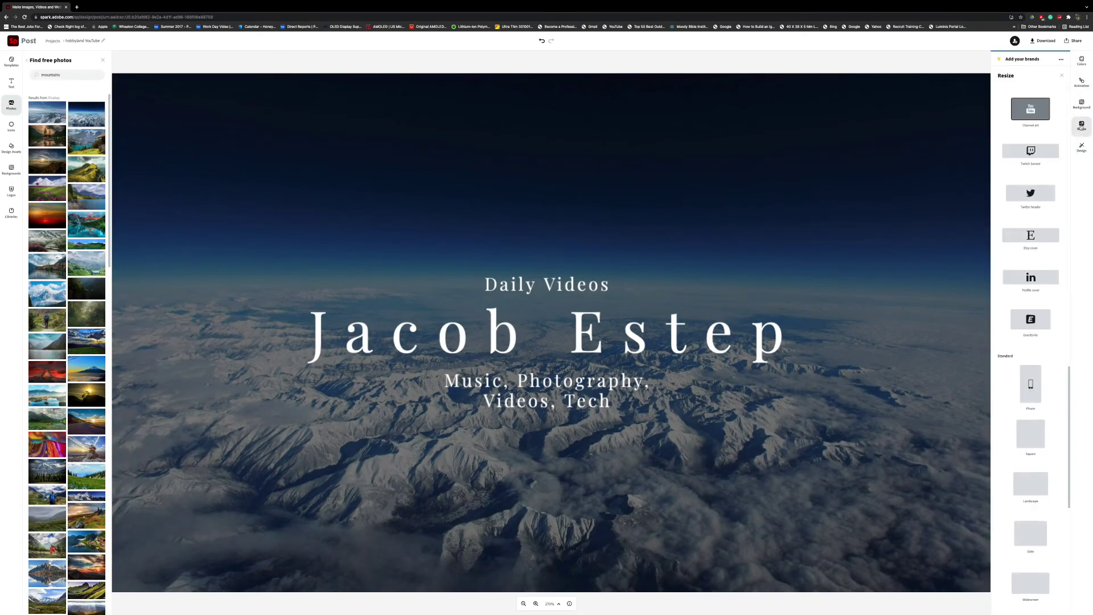
scroll(1033, 114, "up", 15)
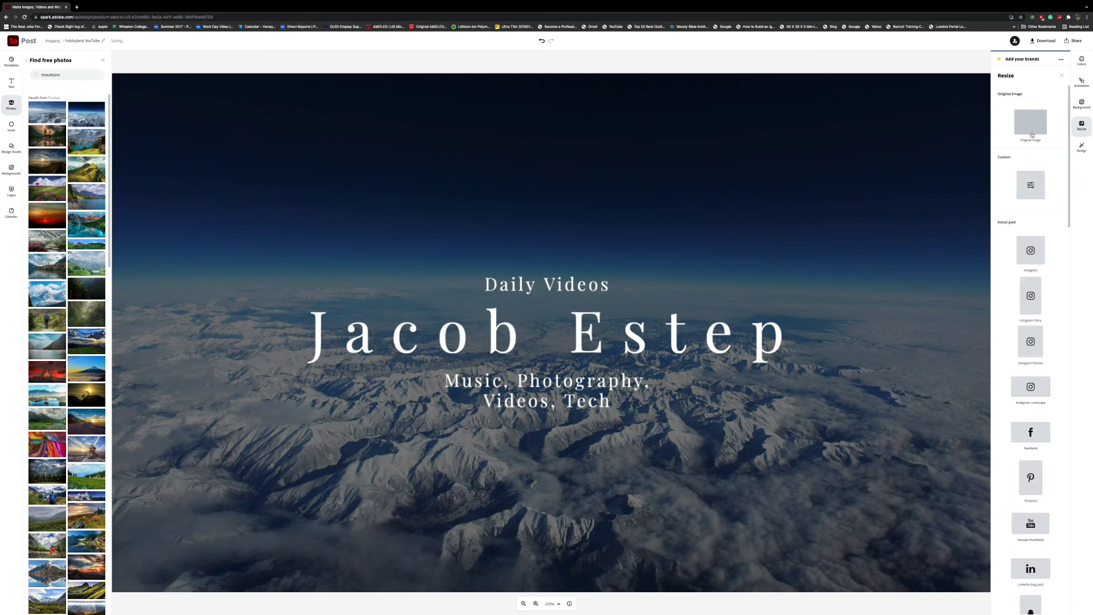
left_click(1031, 185)
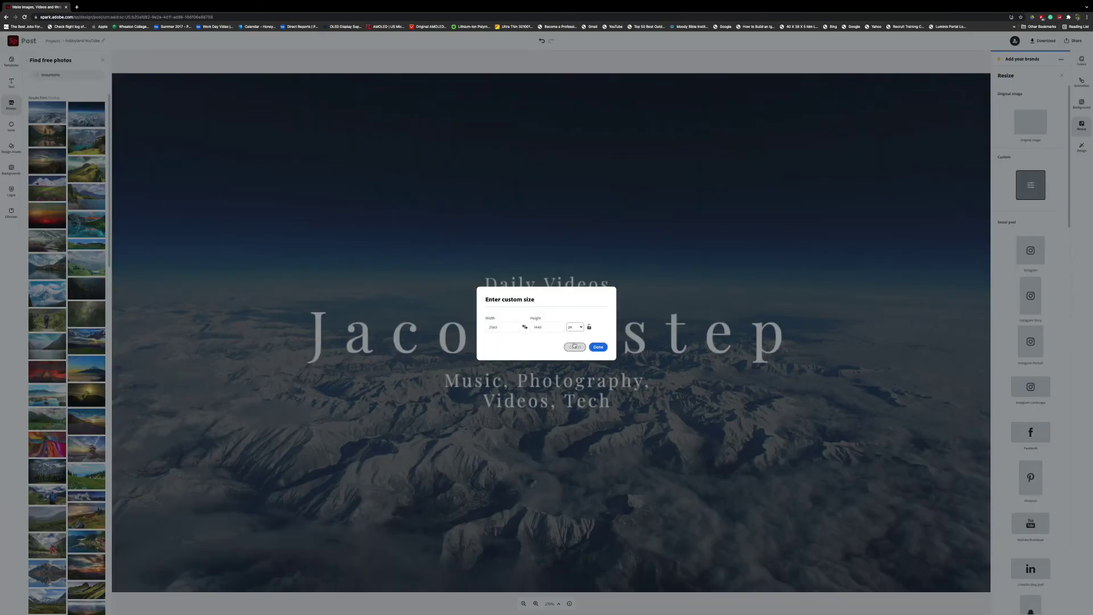
left_click(501, 327)
double_click(499, 329)
type("000")
key("Return")
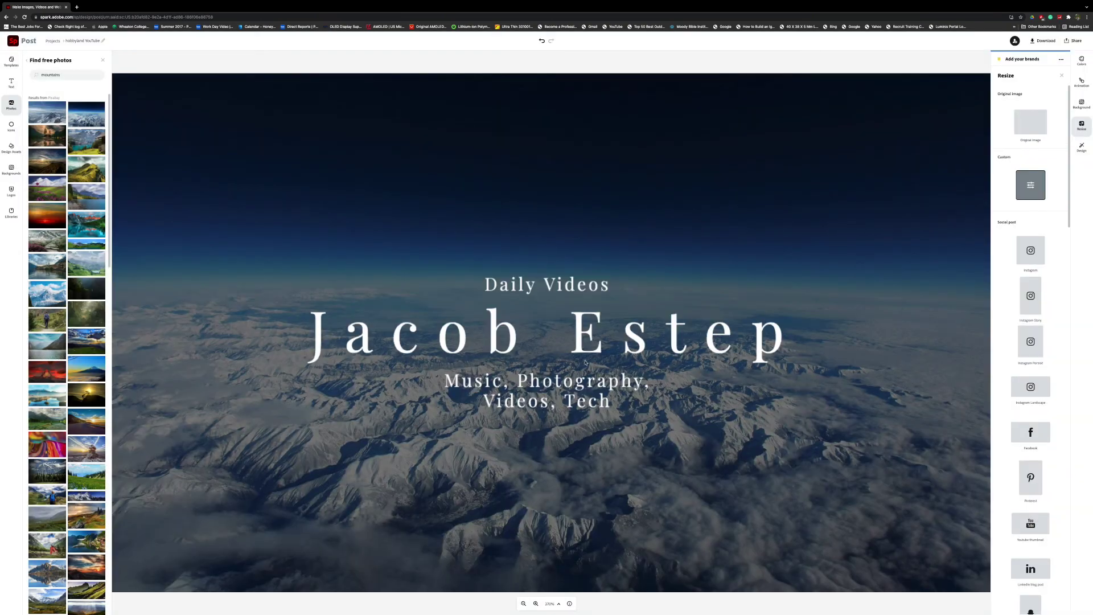
left_click(1030, 185)
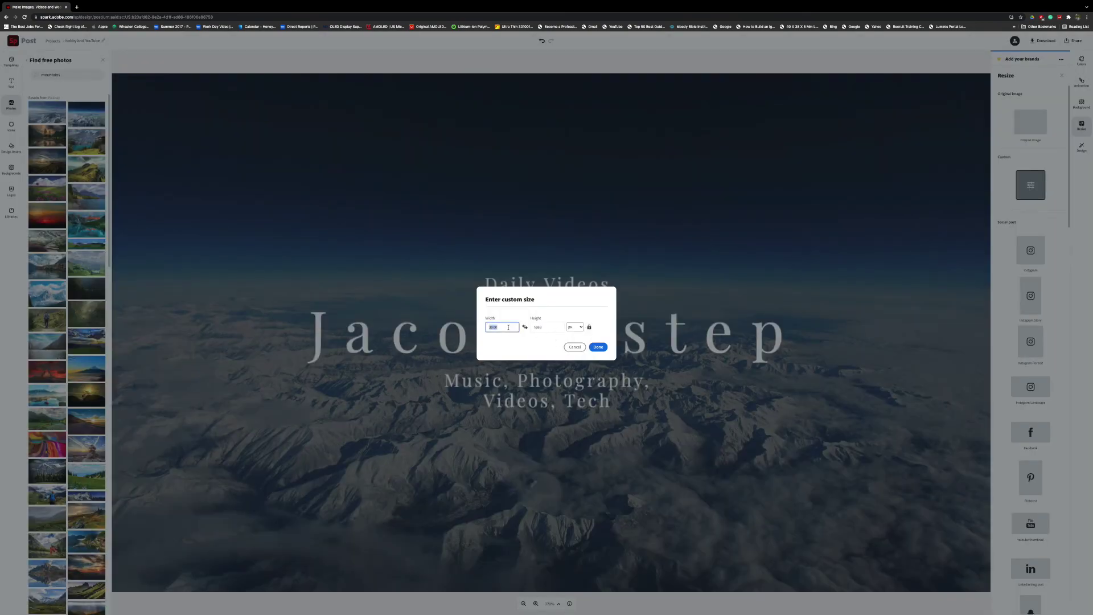
key("Return")
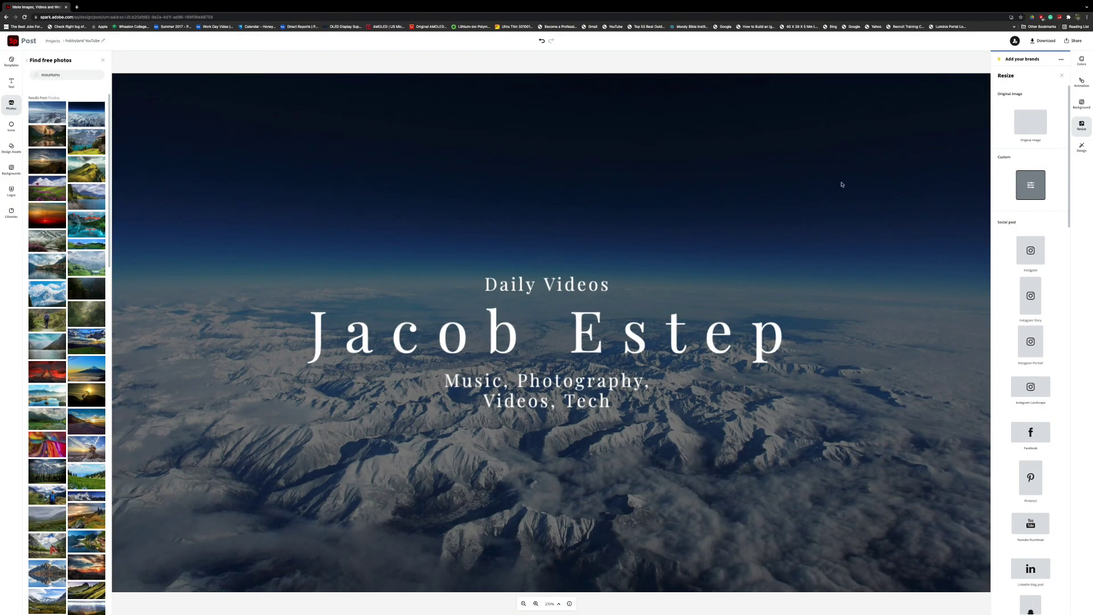
- Download the channel art as a JPG and switch to Preview to view the exported image
left_click(1041, 40)
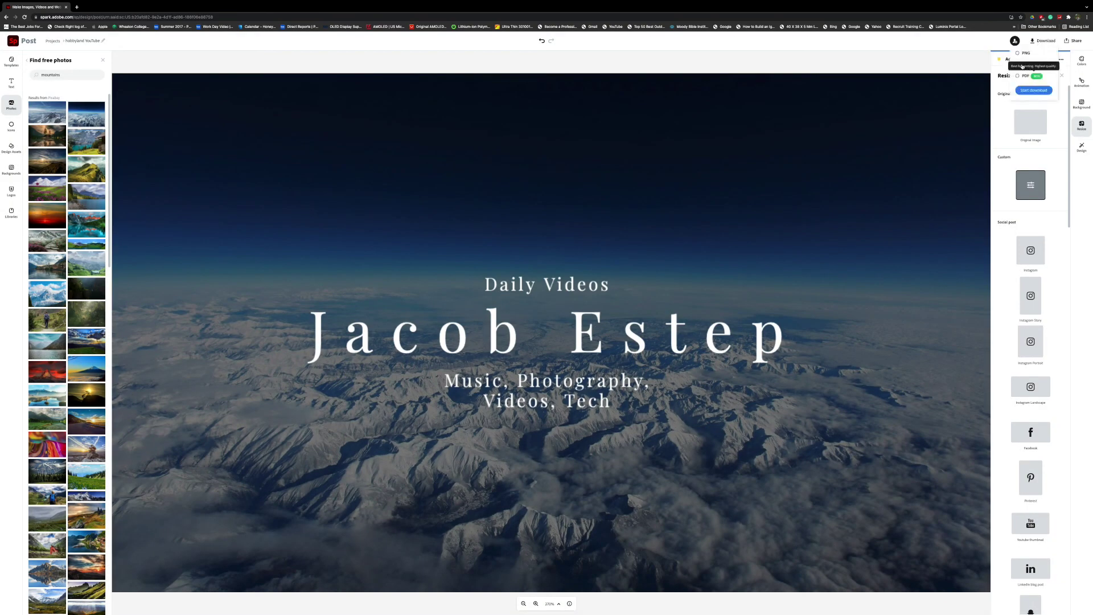
left_click(1026, 91)
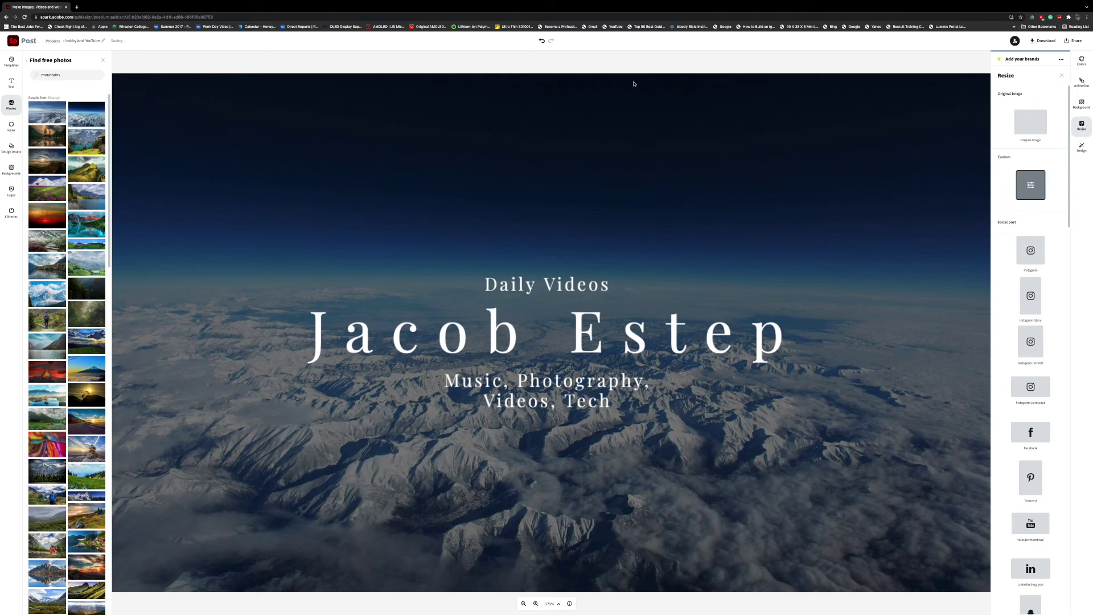
key("ctrl+Left")
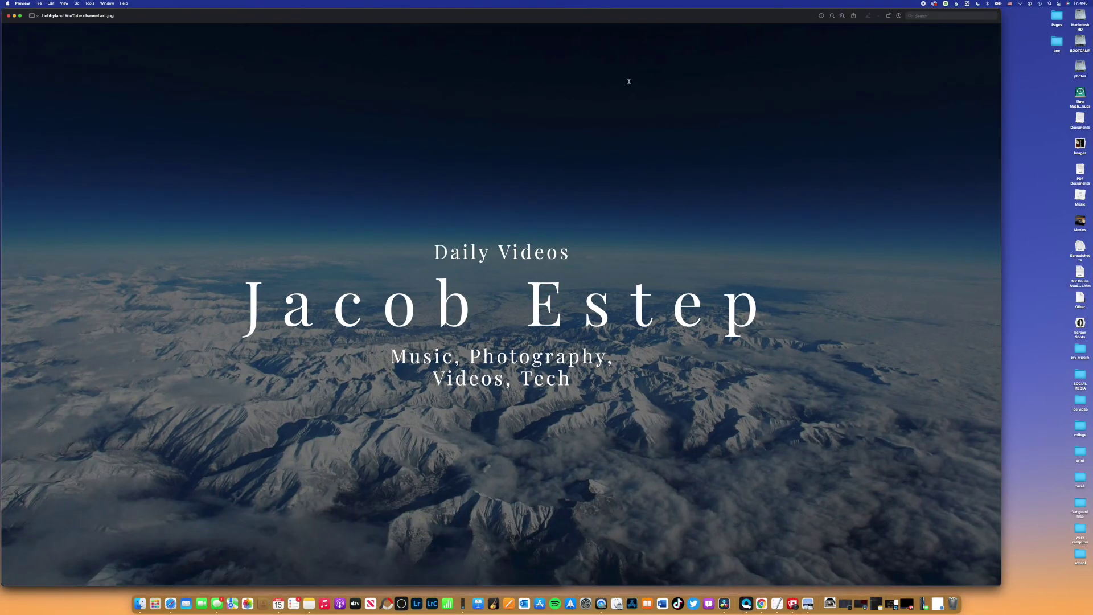